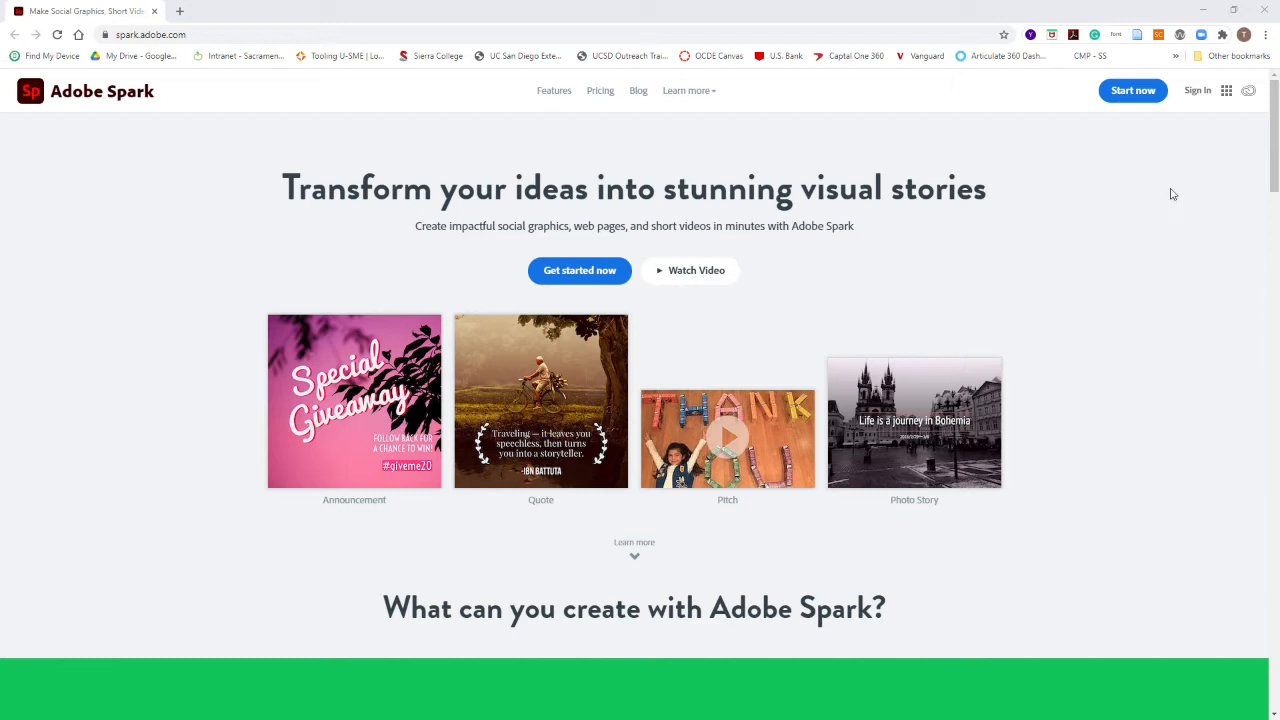
# Step: Sign in to Adobe Spark
pyautogui.click(1198, 91)
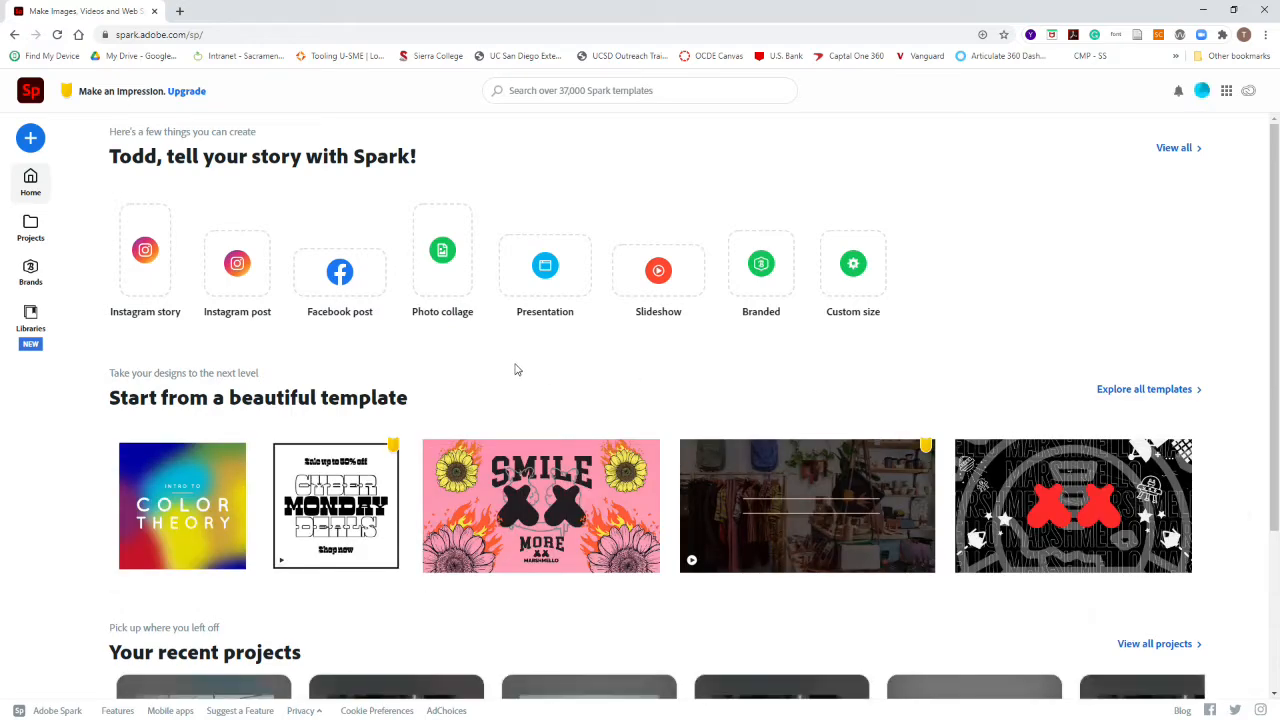
pyautogui.scroll(-2, 520, 367)
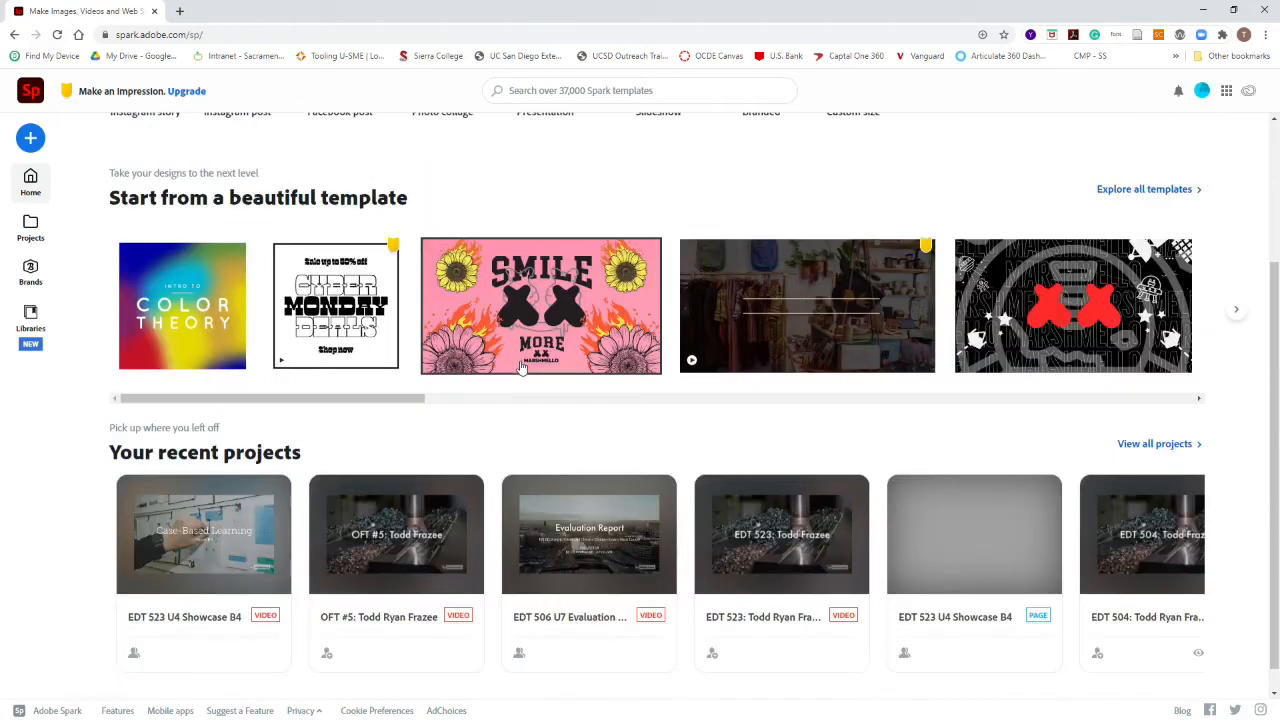
pyautogui.scroll(2, 520, 340)
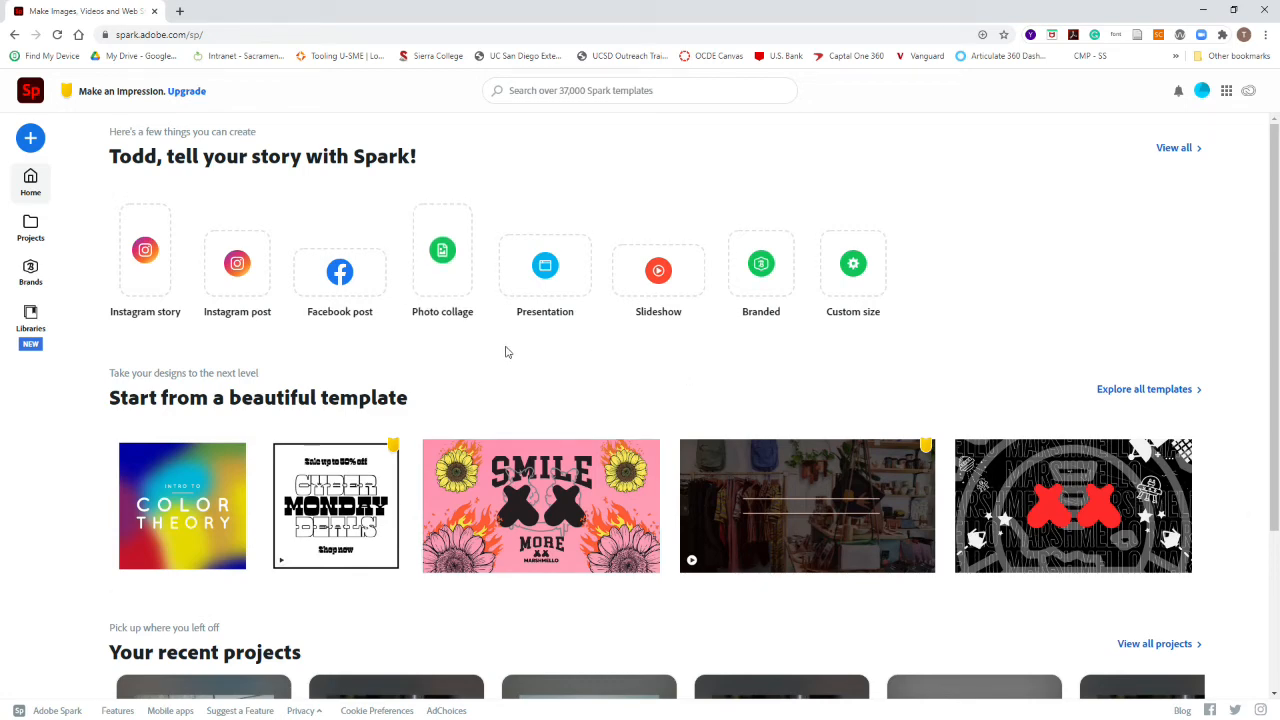
pyautogui.scroll(-2, 506, 352)
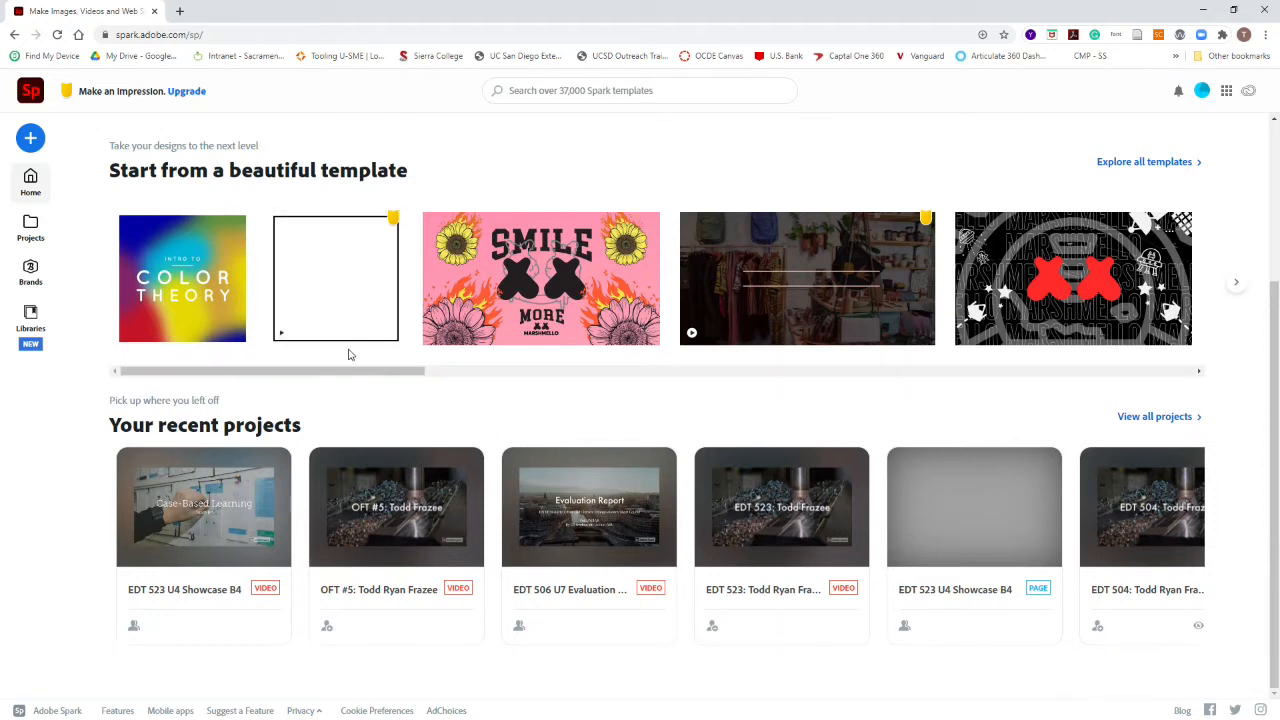
# Step: Create a new video from scratch titled with the user's first name followed by 's Portfolio
pyautogui.click(30, 141)
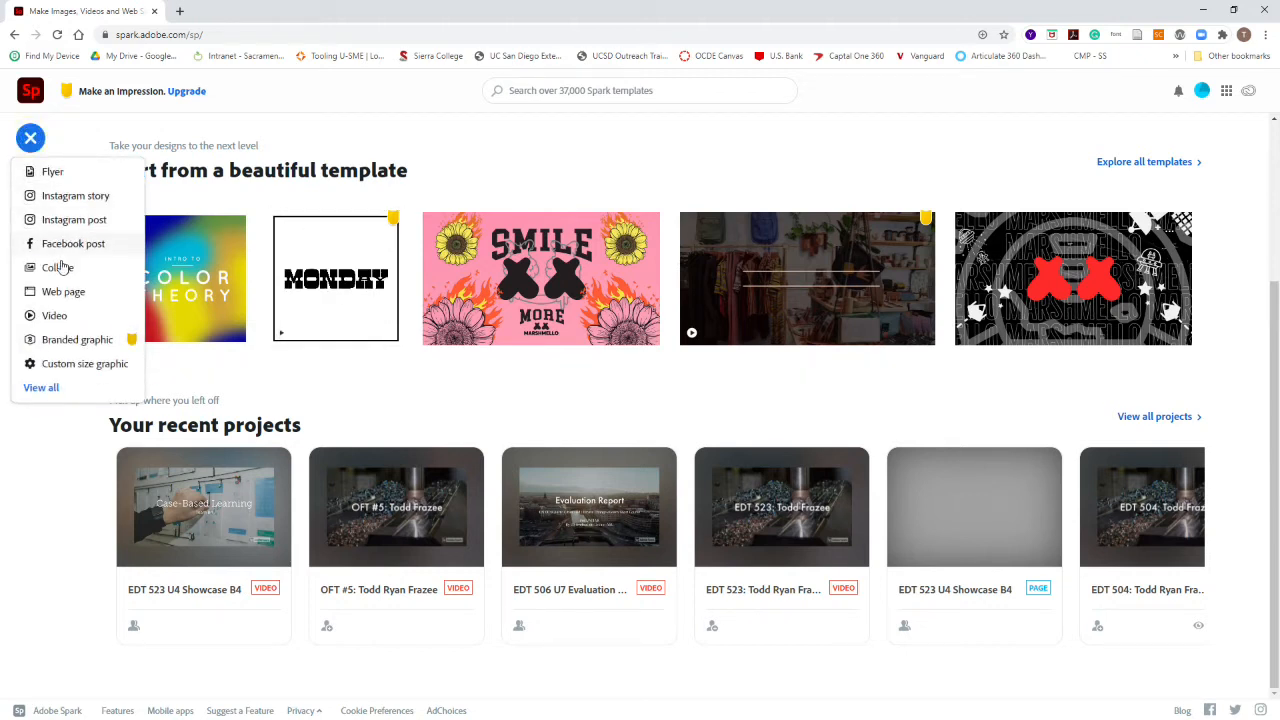
pyautogui.click(60, 318)
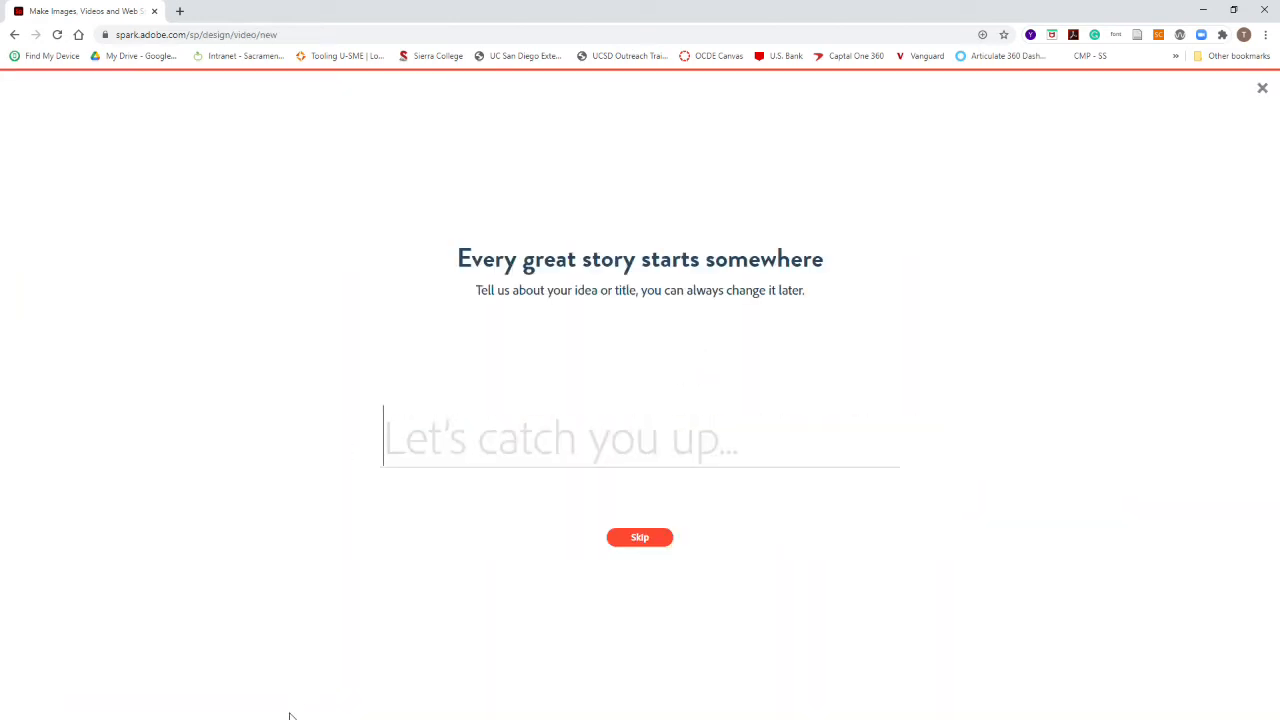
pyautogui.write('T')
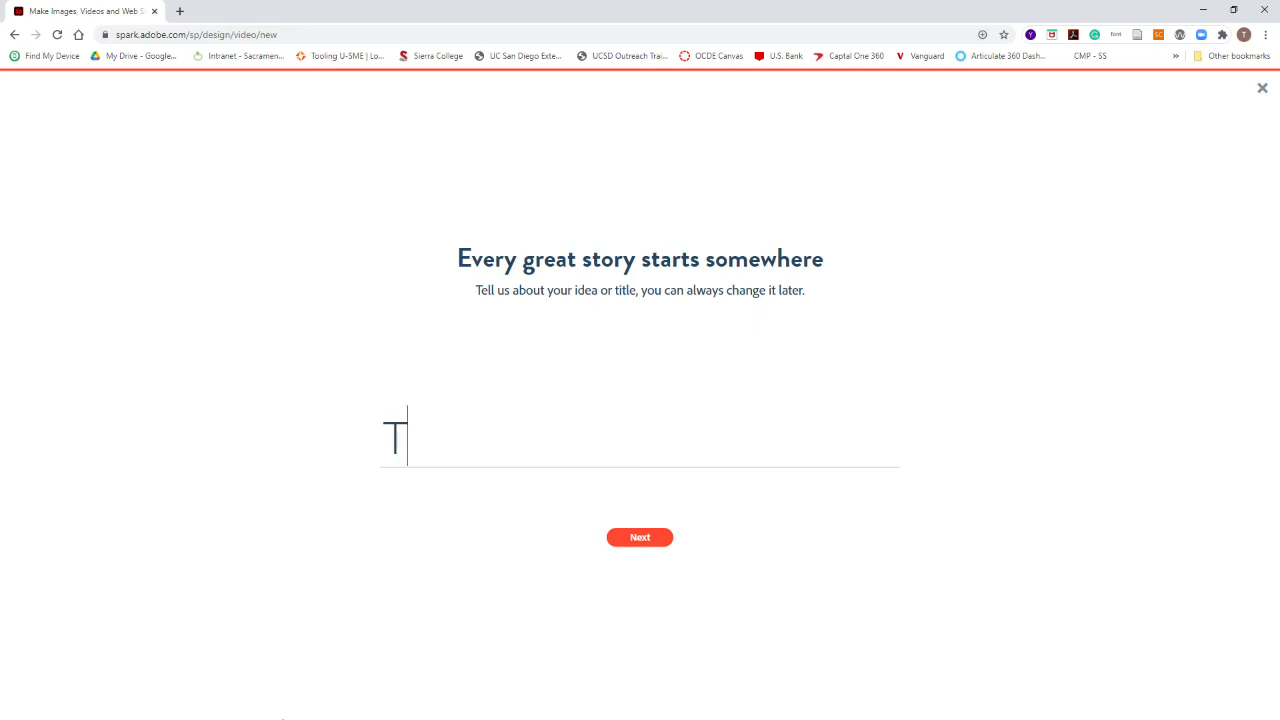
pyautogui.write('odd')
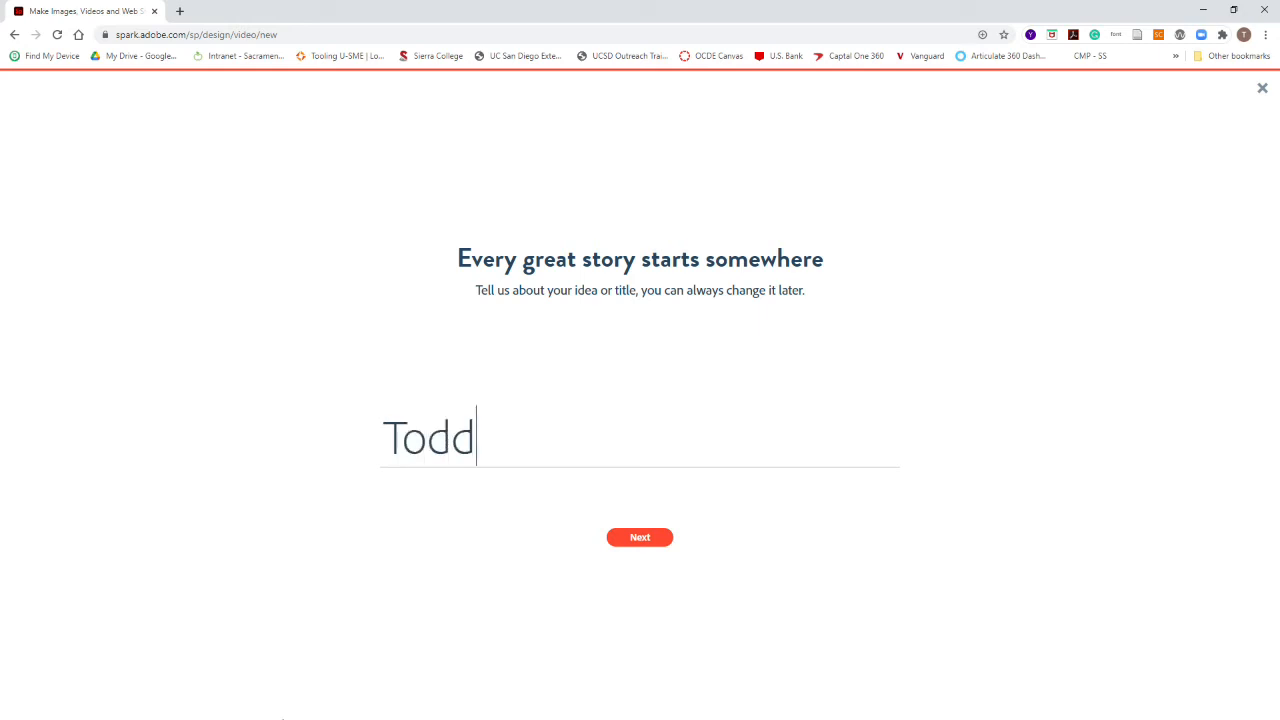
pyautogui.write("'s Portfolio")
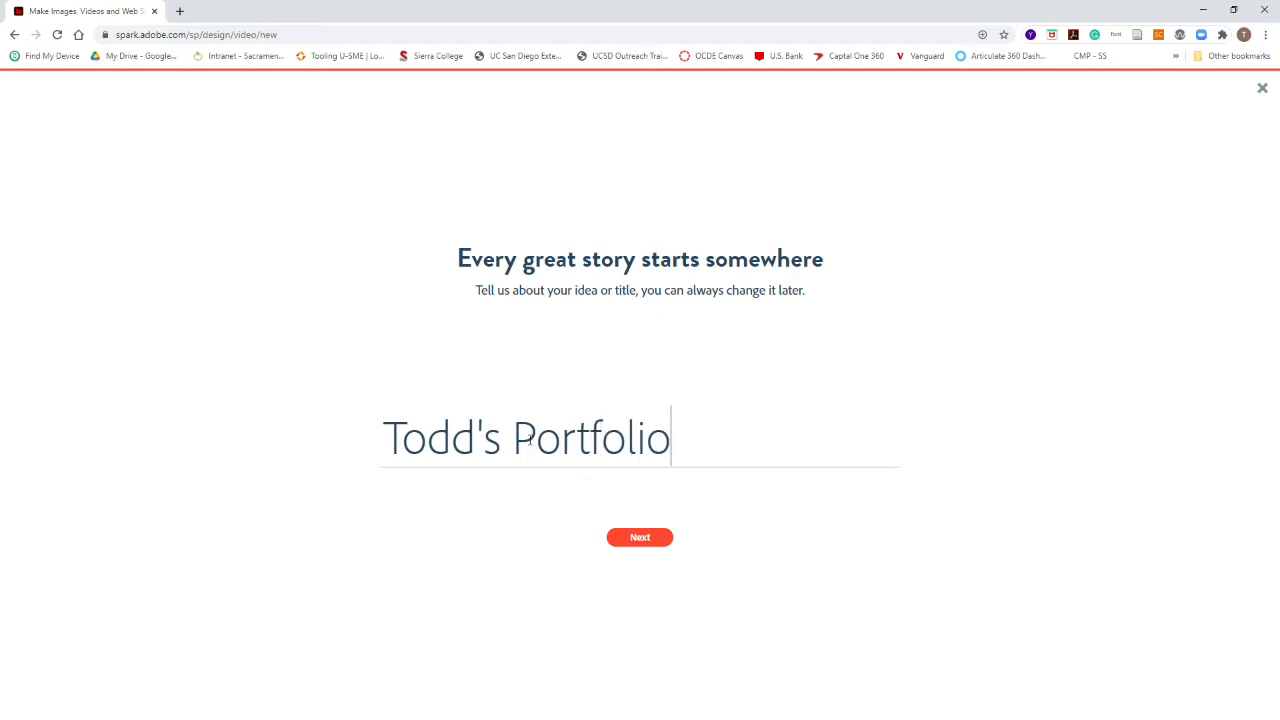
pyautogui.click(654, 437)
pyautogui.click(645, 538)
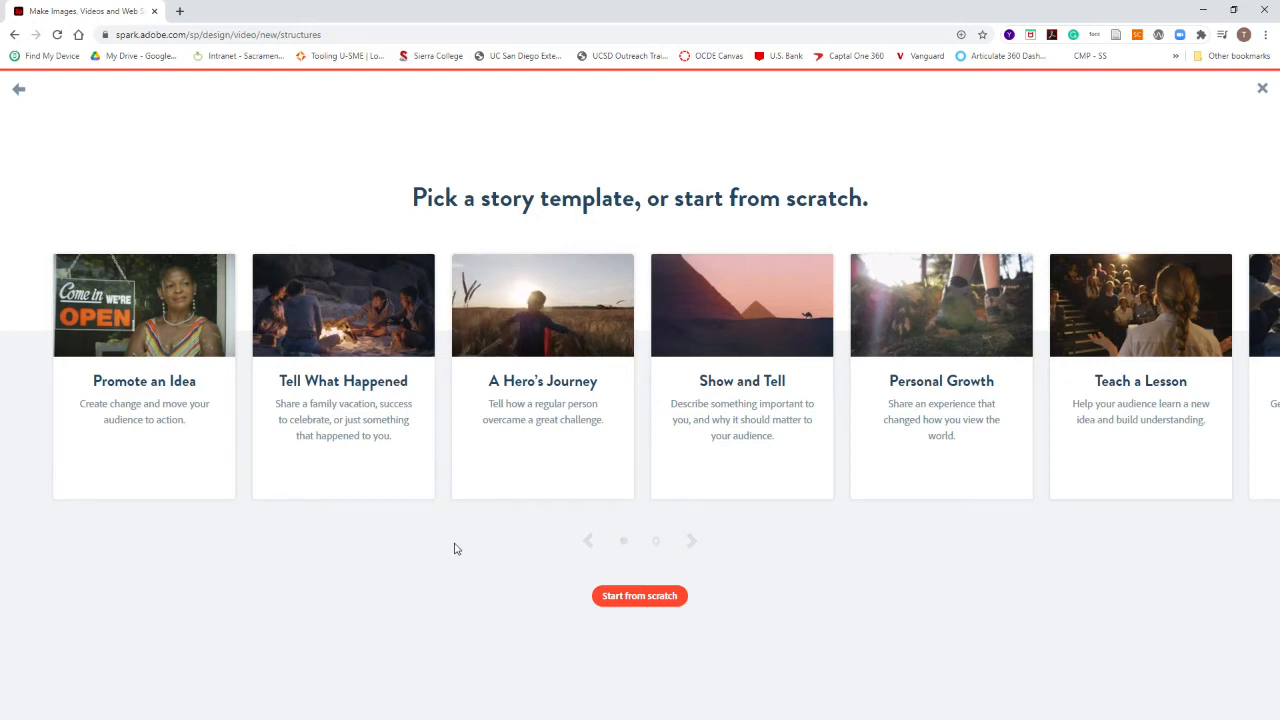
pyautogui.click(645, 597)
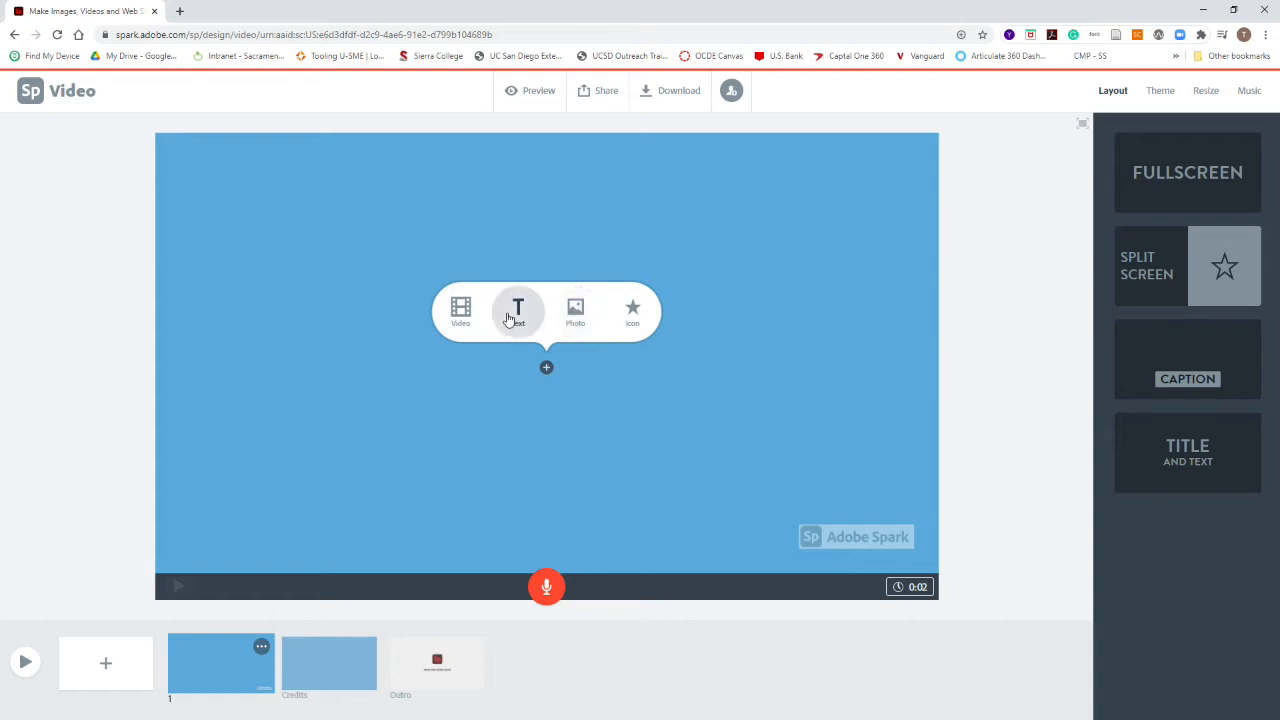
# Step: Apply the Title and Text layout to the first slide
pyautogui.click(1176, 286)
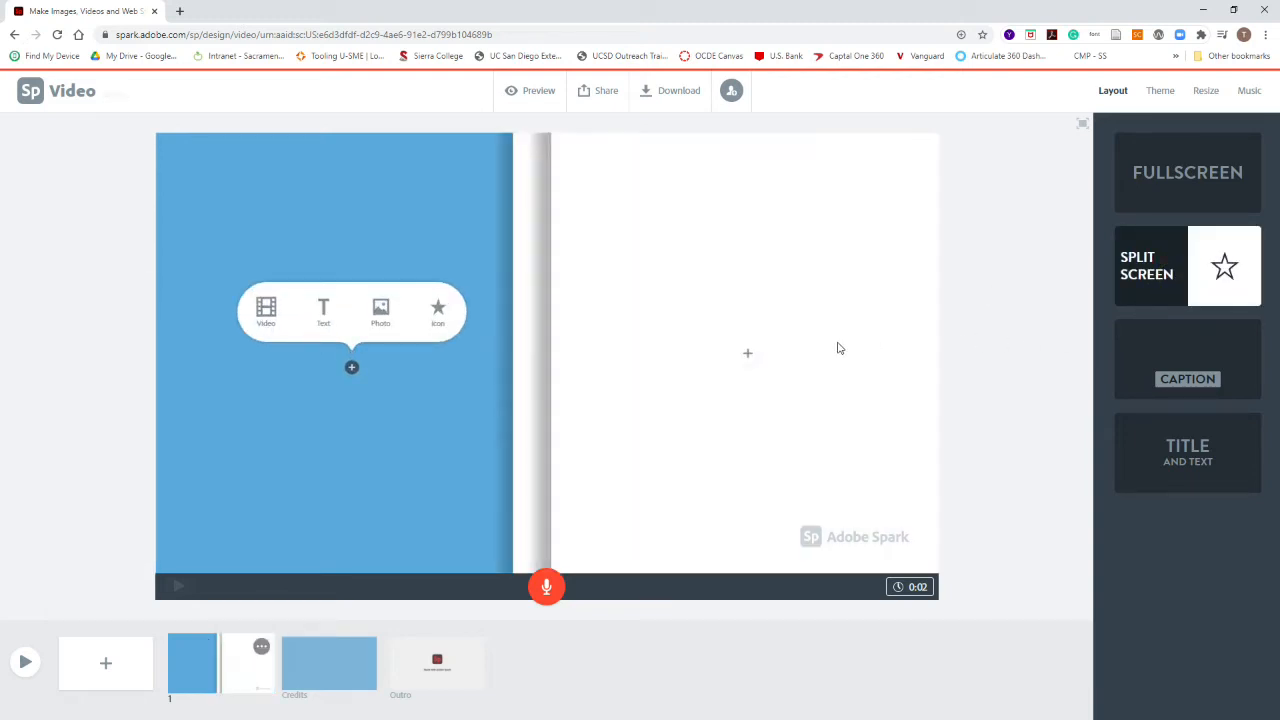
pyautogui.click(1228, 376)
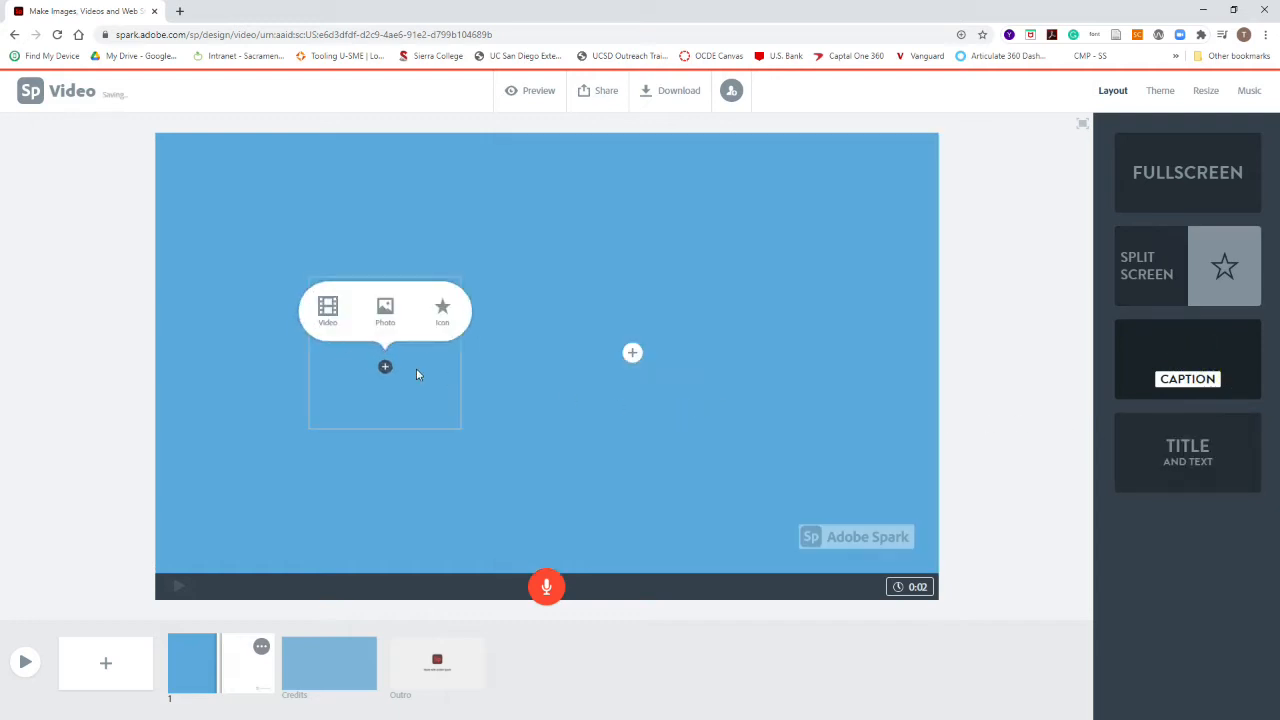
pyautogui.click(1178, 448)
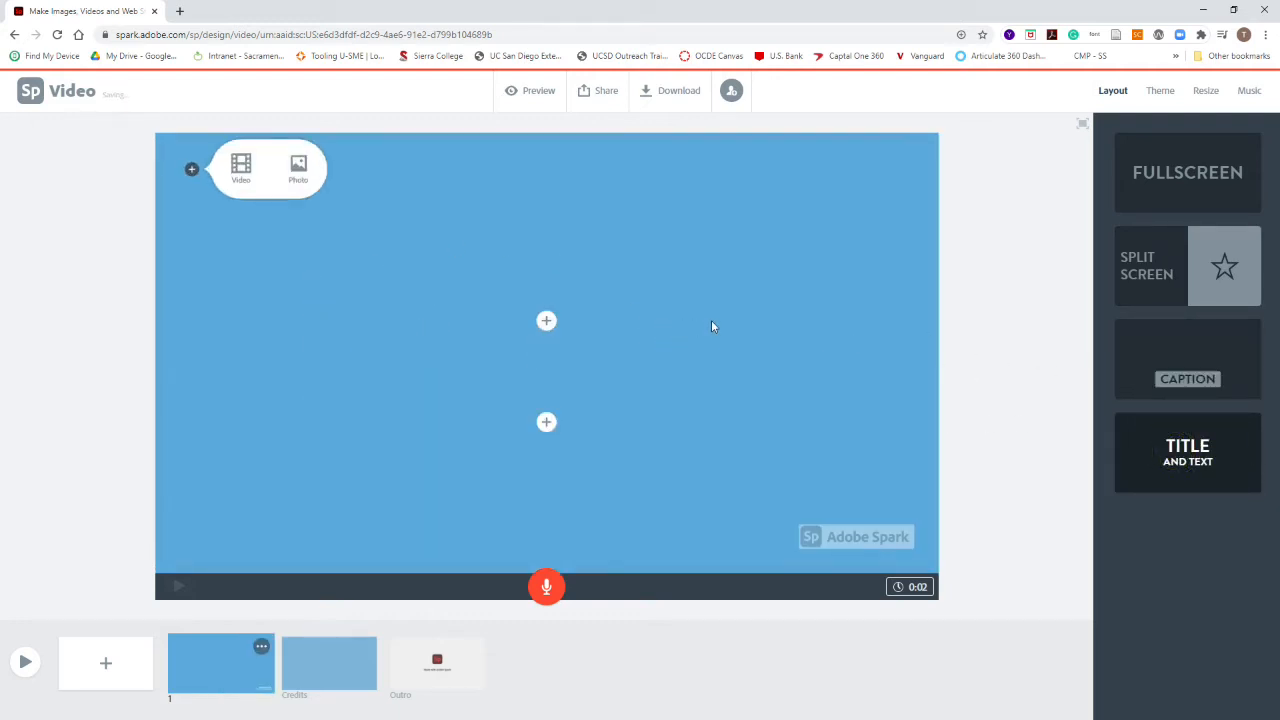
# Step: Enter the slide title as the user's first name followed by 's Portfolo
pyautogui.click(542, 325)
pyautogui.write('T')
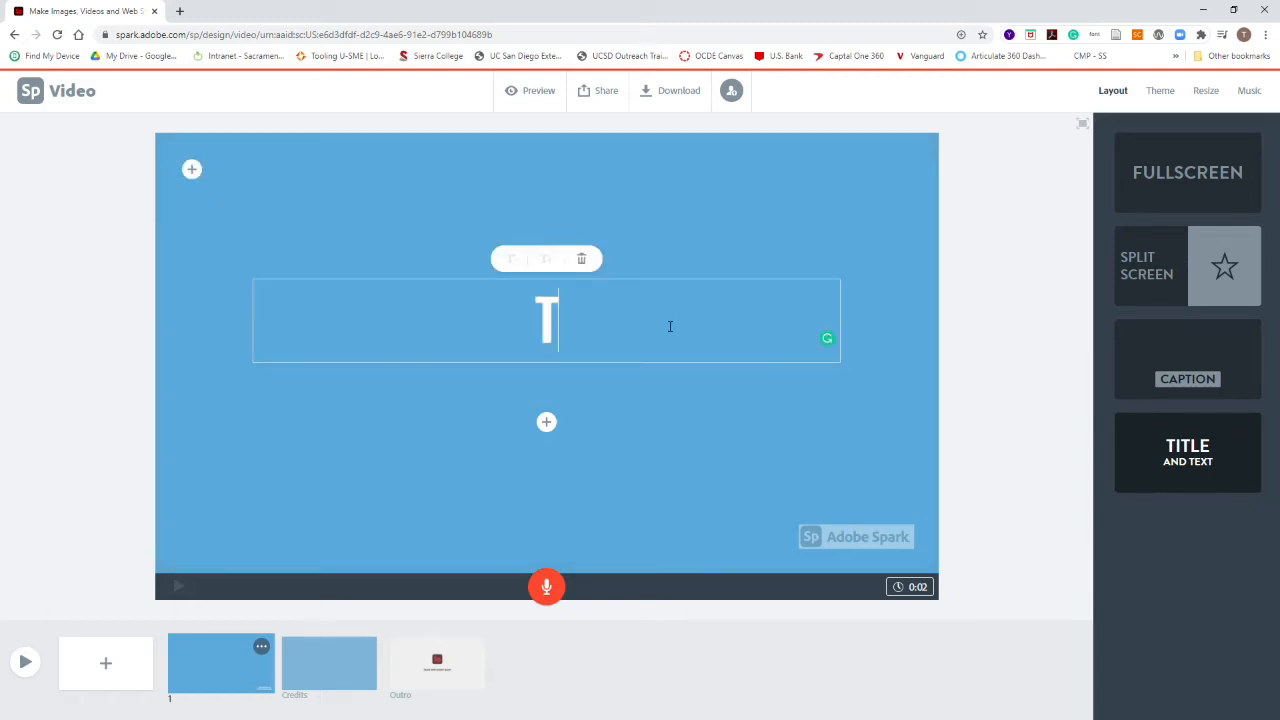
pyautogui.write("odd's ")
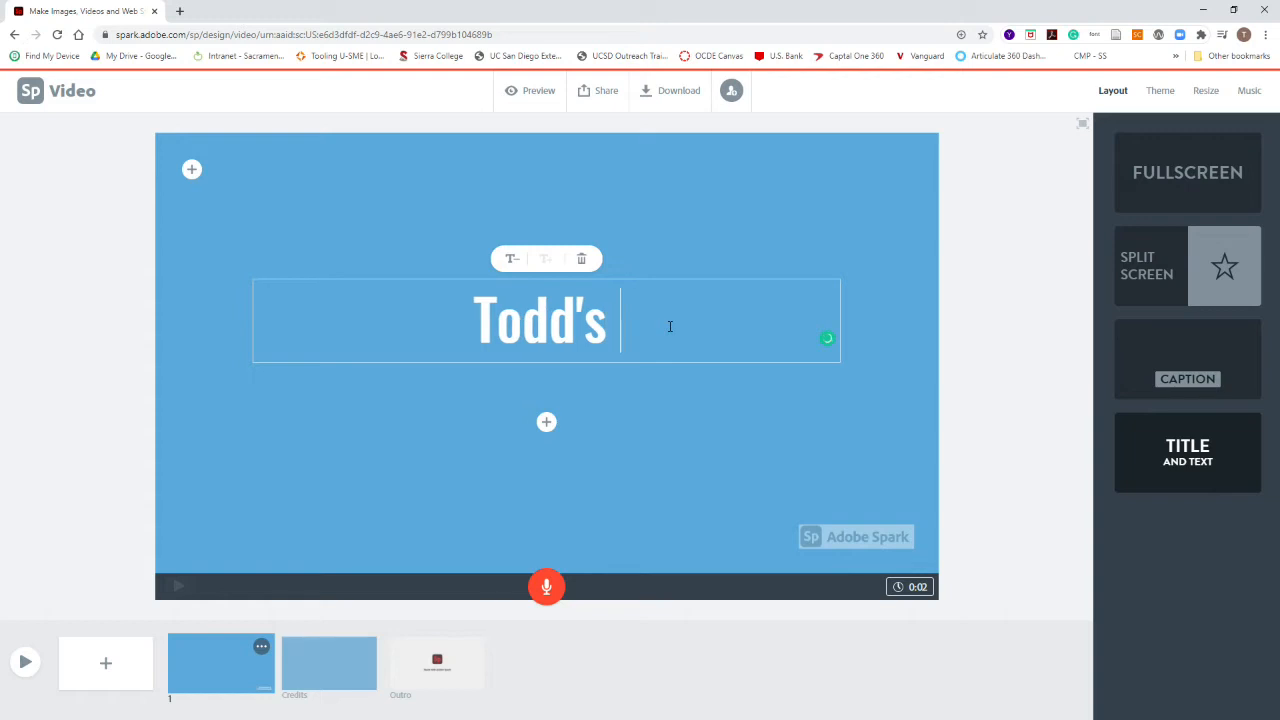
pyautogui.write('Portf')
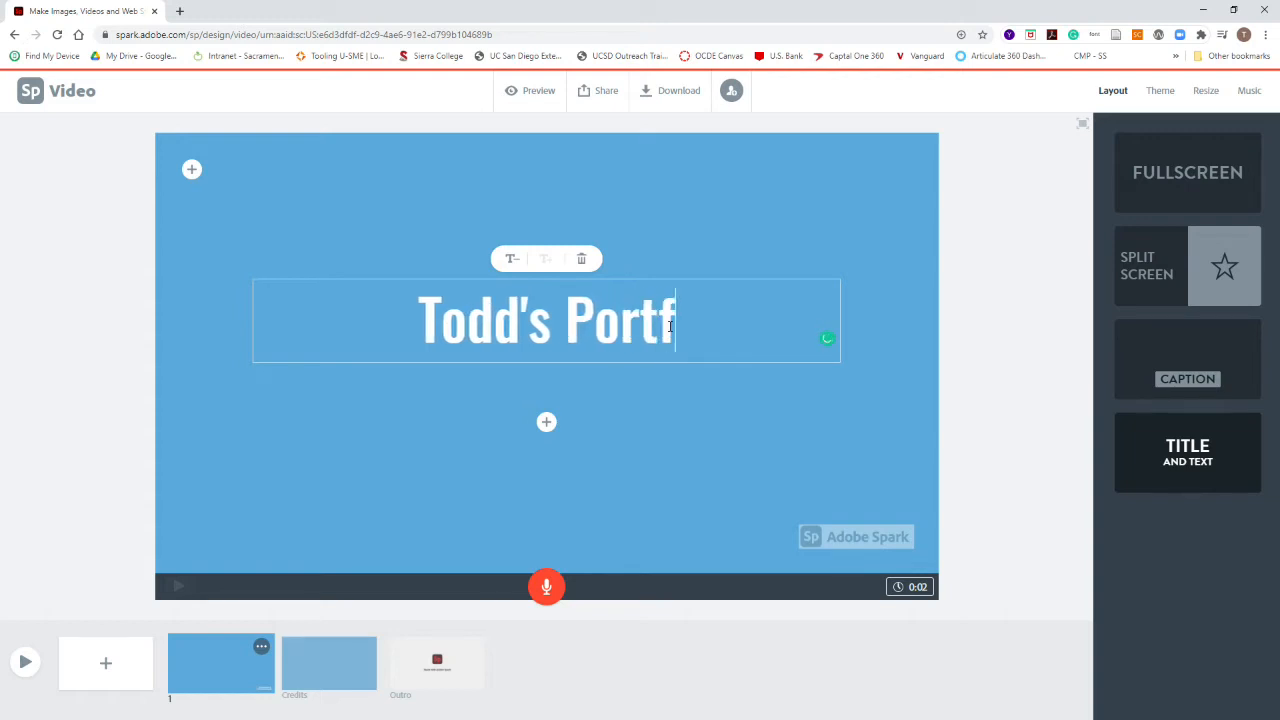
pyautogui.write('olo')
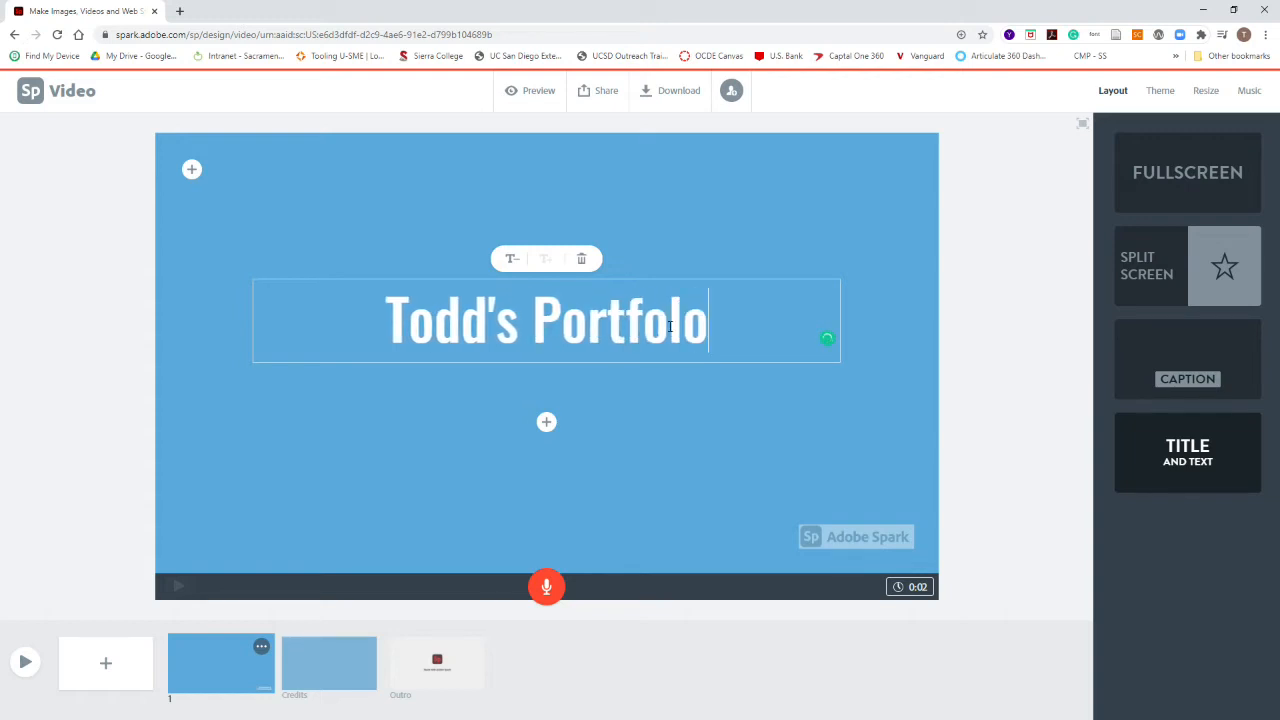
# Step: Add the subtitle DES 2 -Sierra College below the title
pyautogui.click(546, 422)
pyautogui.write('DESA')
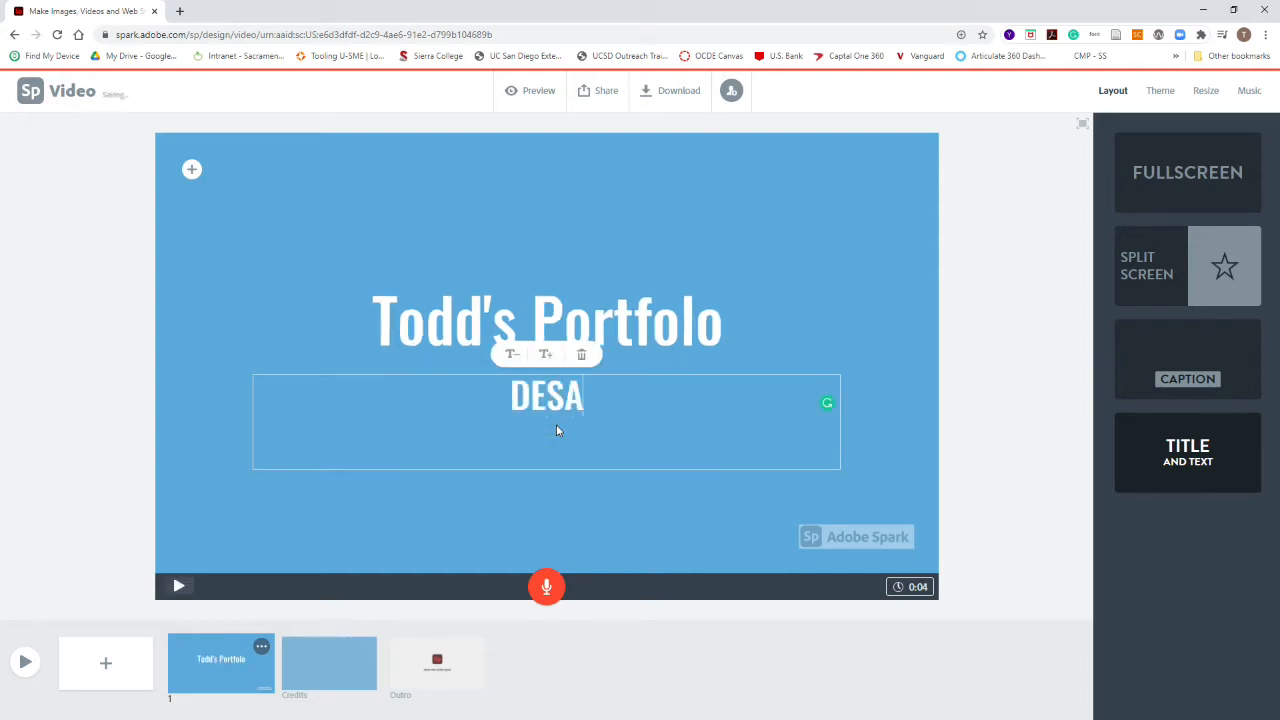
pyautogui.press('BackSpace')
pyautogui.write('2')
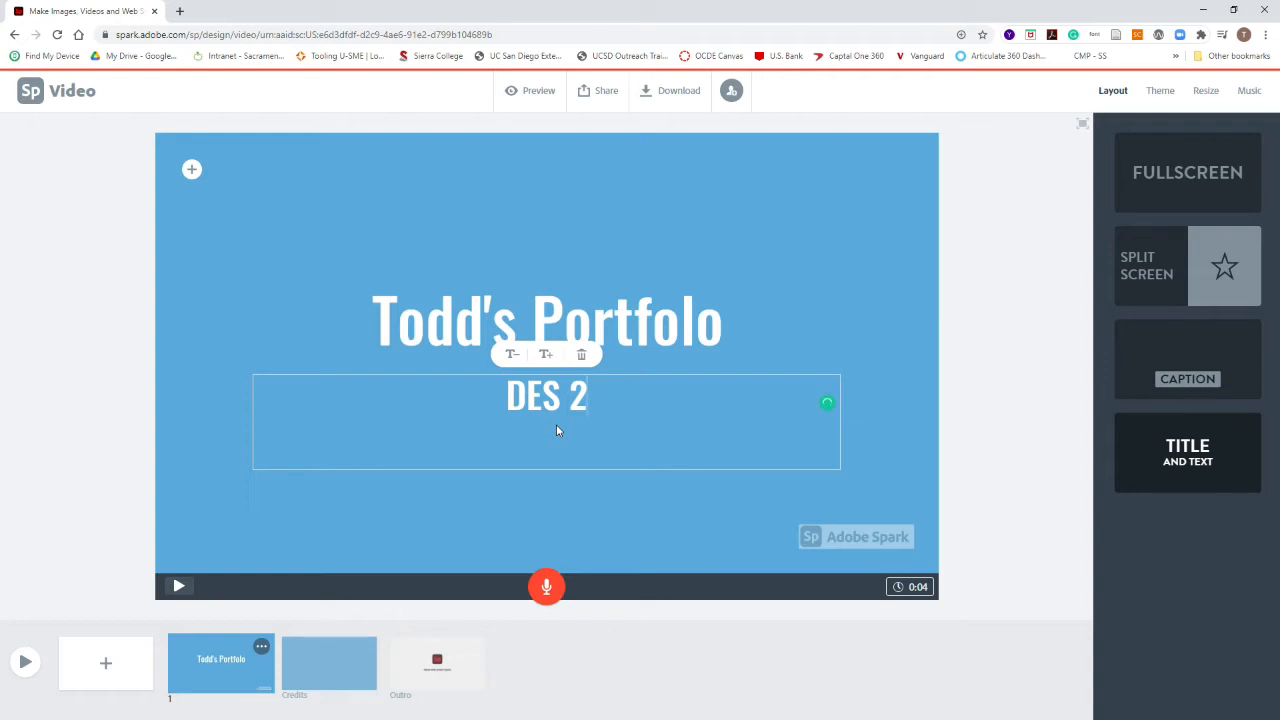
pyautogui.write(' -Sierr')
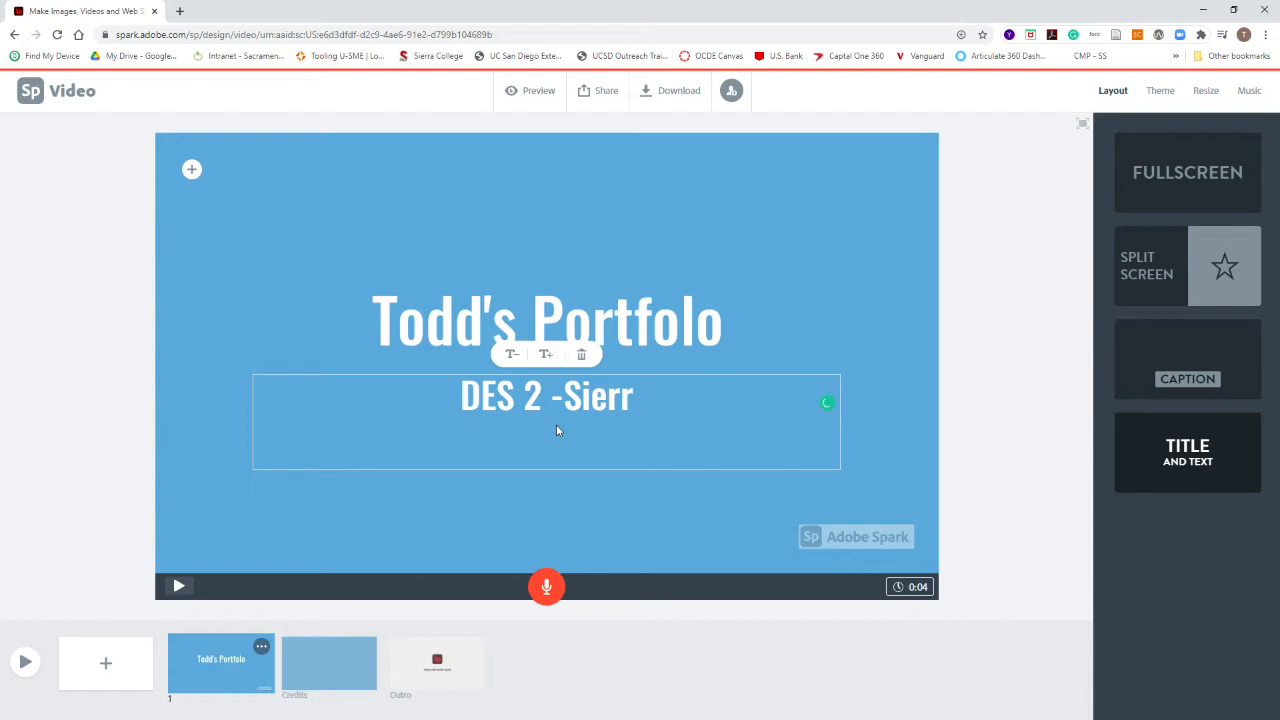
pyautogui.press('BackSpace')
pyautogui.press('BackSpace')
pyautogui.press('BackSpace')
pyautogui.press('BackSpace')
pyautogui.write('ierra College')
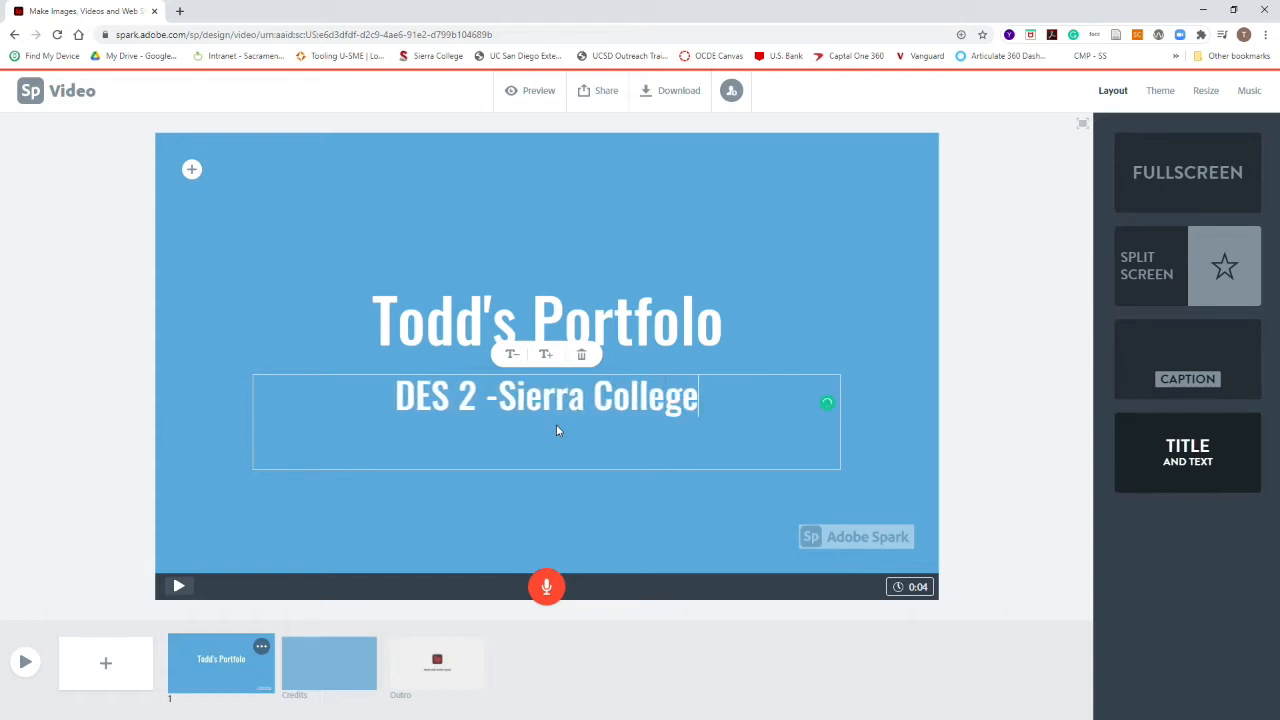
pyautogui.click(798, 305)
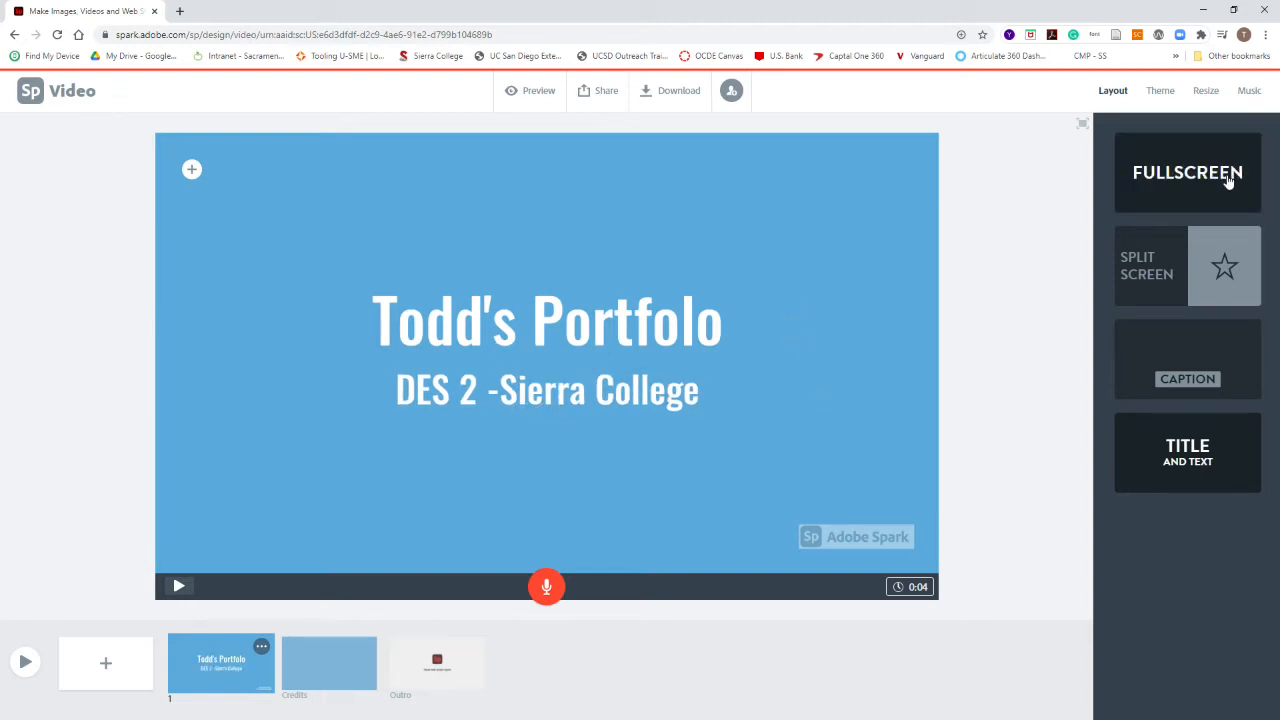
# Step: Apply the Noir theme to the video
pyautogui.click(1162, 92)
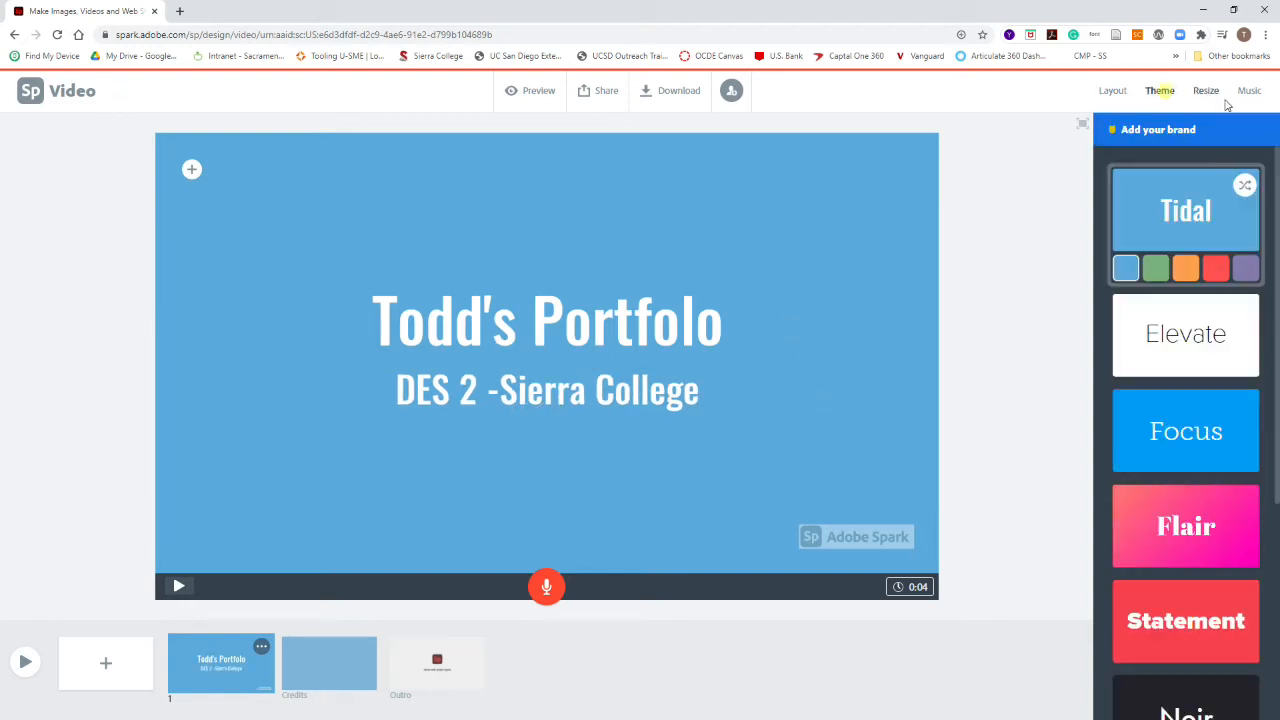
pyautogui.click(1193, 340)
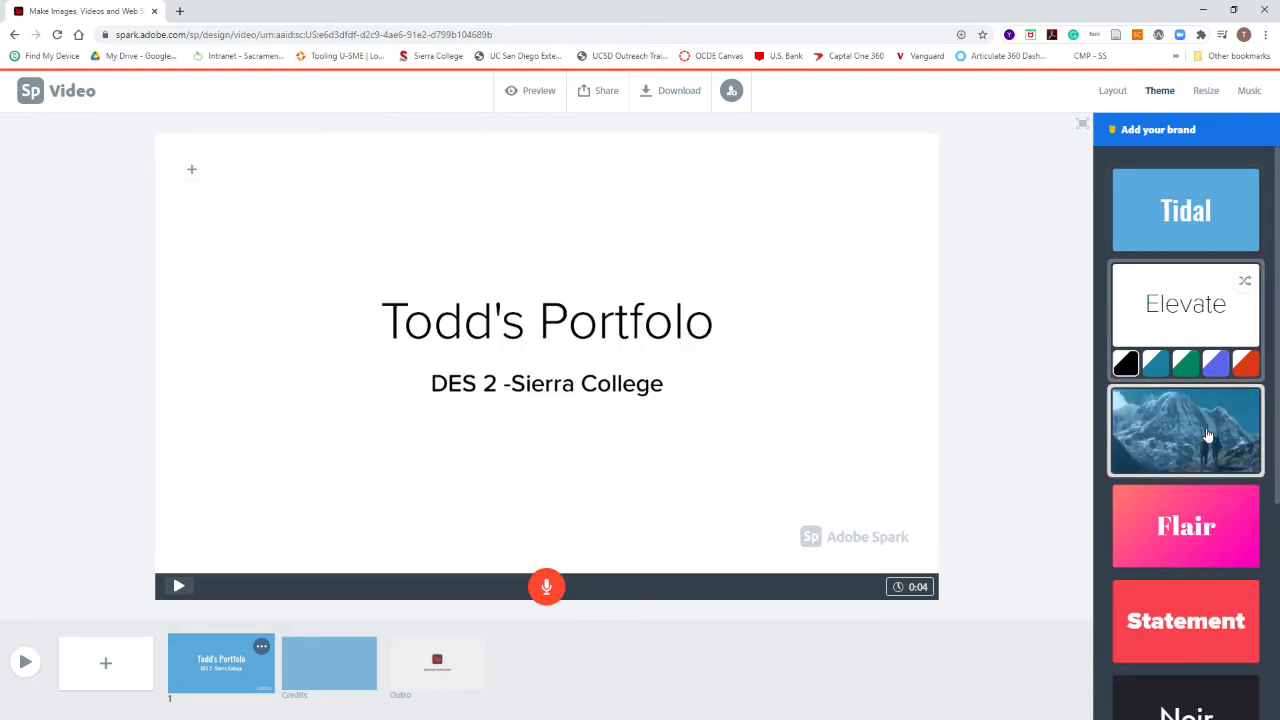
pyautogui.click(1214, 522)
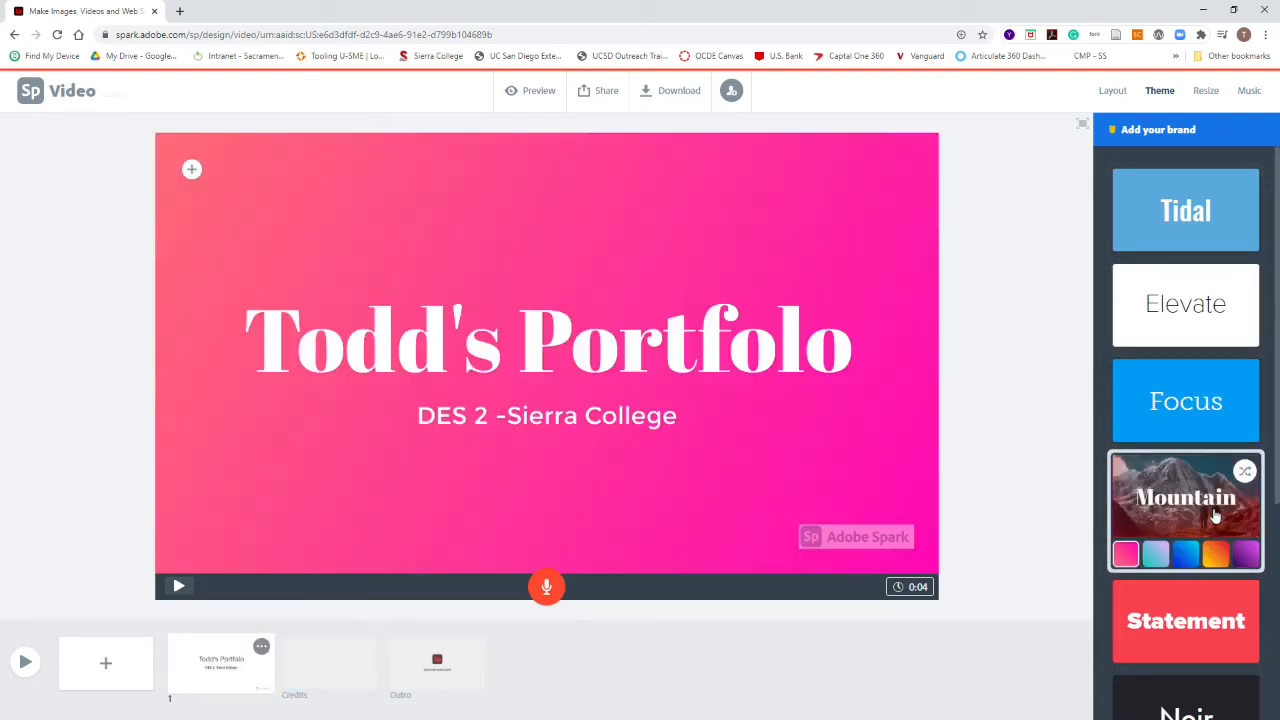
pyautogui.click(1175, 640)
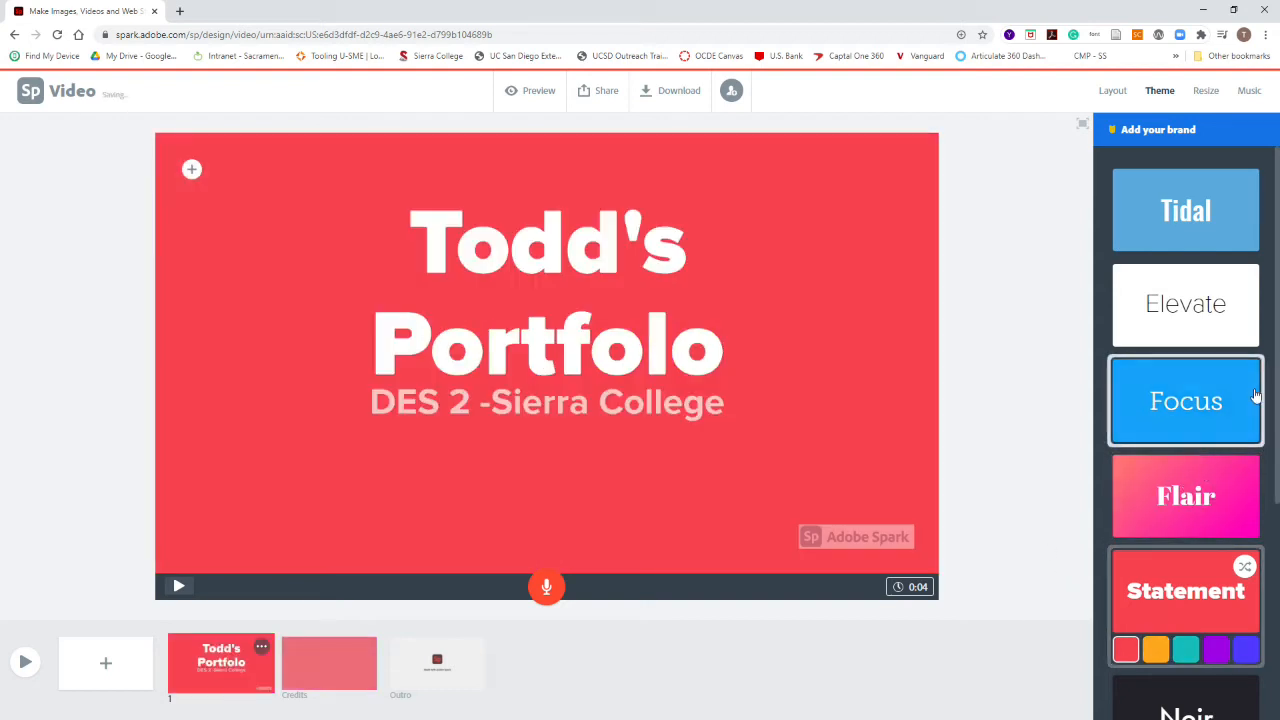
pyautogui.scroll(-4, 1277, 333)
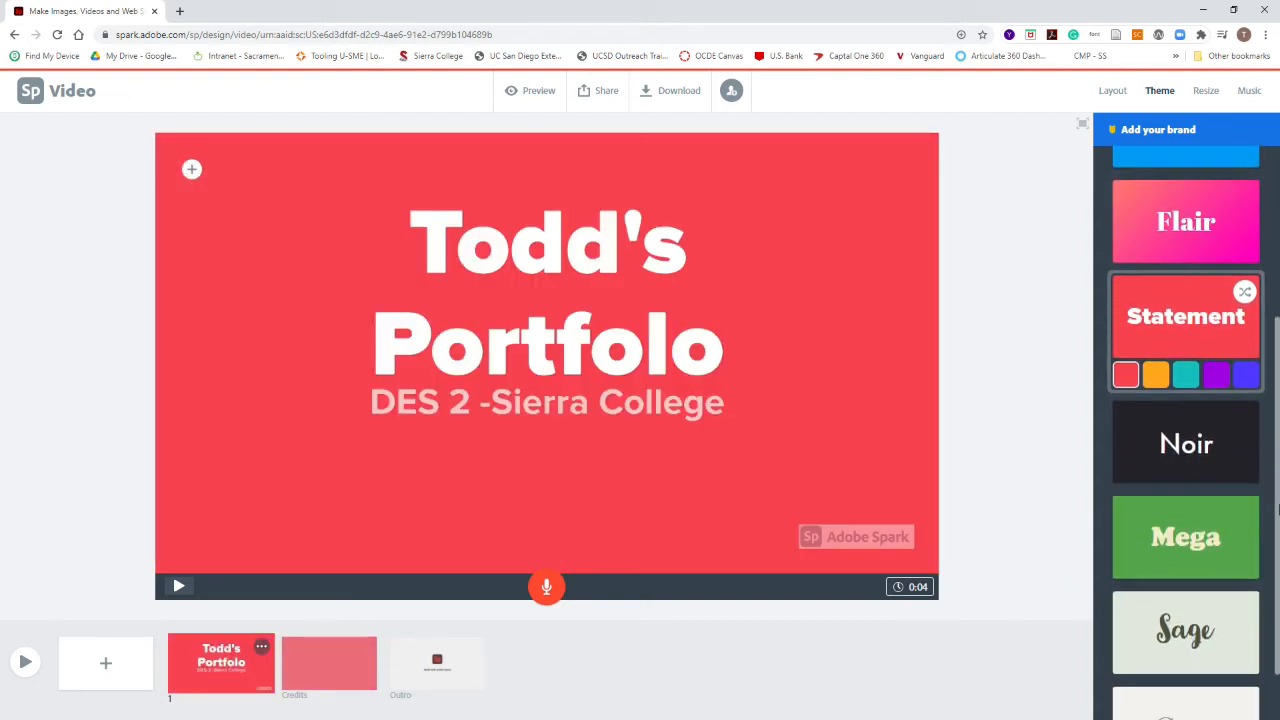
pyautogui.click(1197, 388)
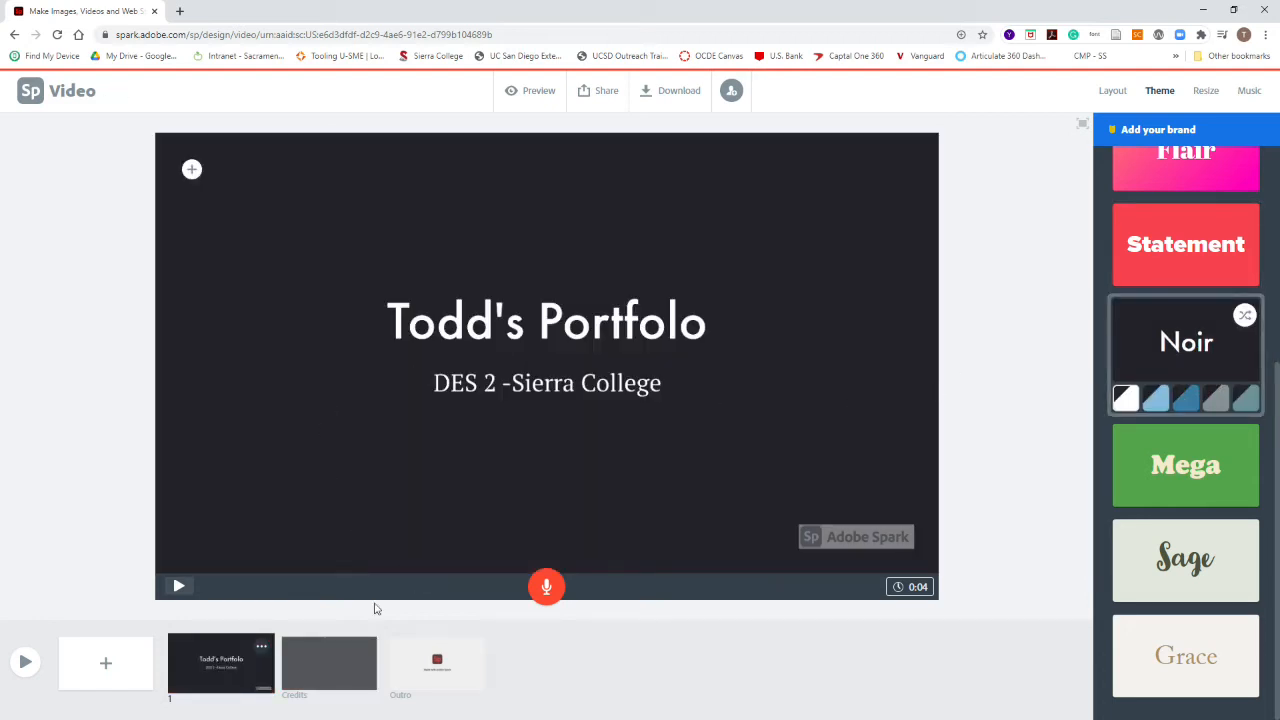
# Step: Open the Credits slide and dismiss the feedback survey
pyautogui.click(325, 675)
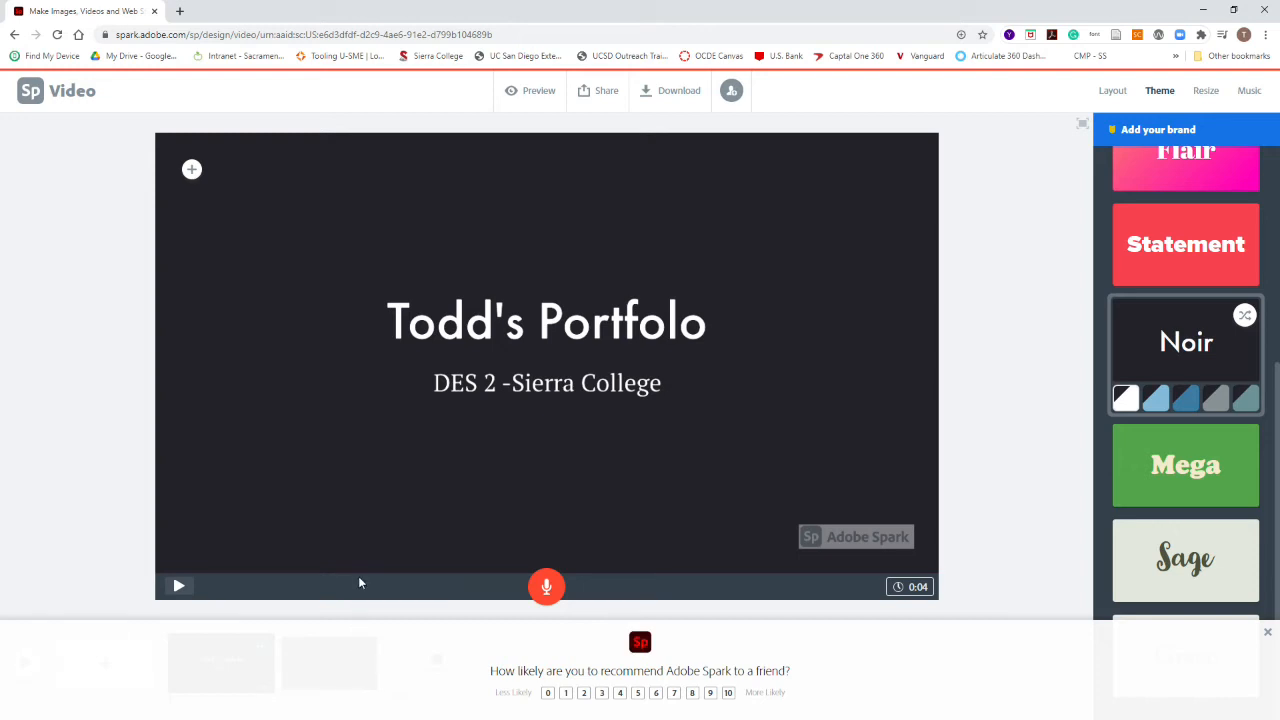
pyautogui.click(1267, 634)
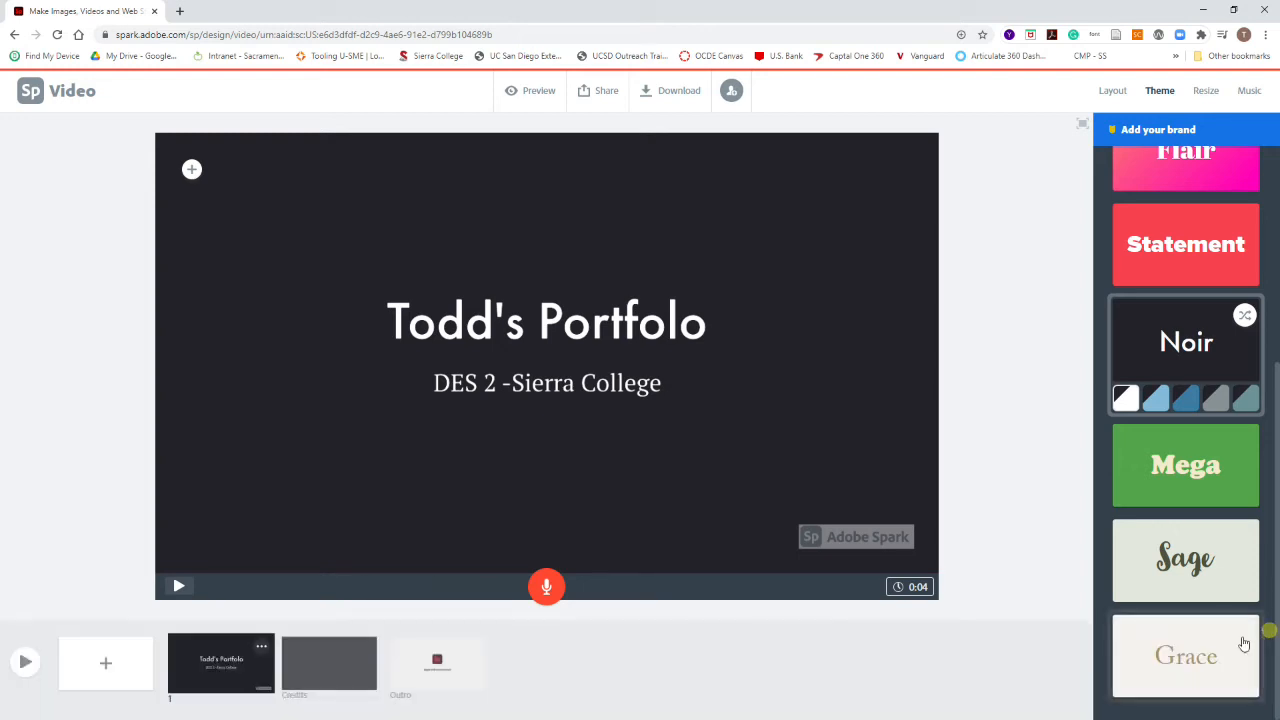
pyautogui.click(322, 660)
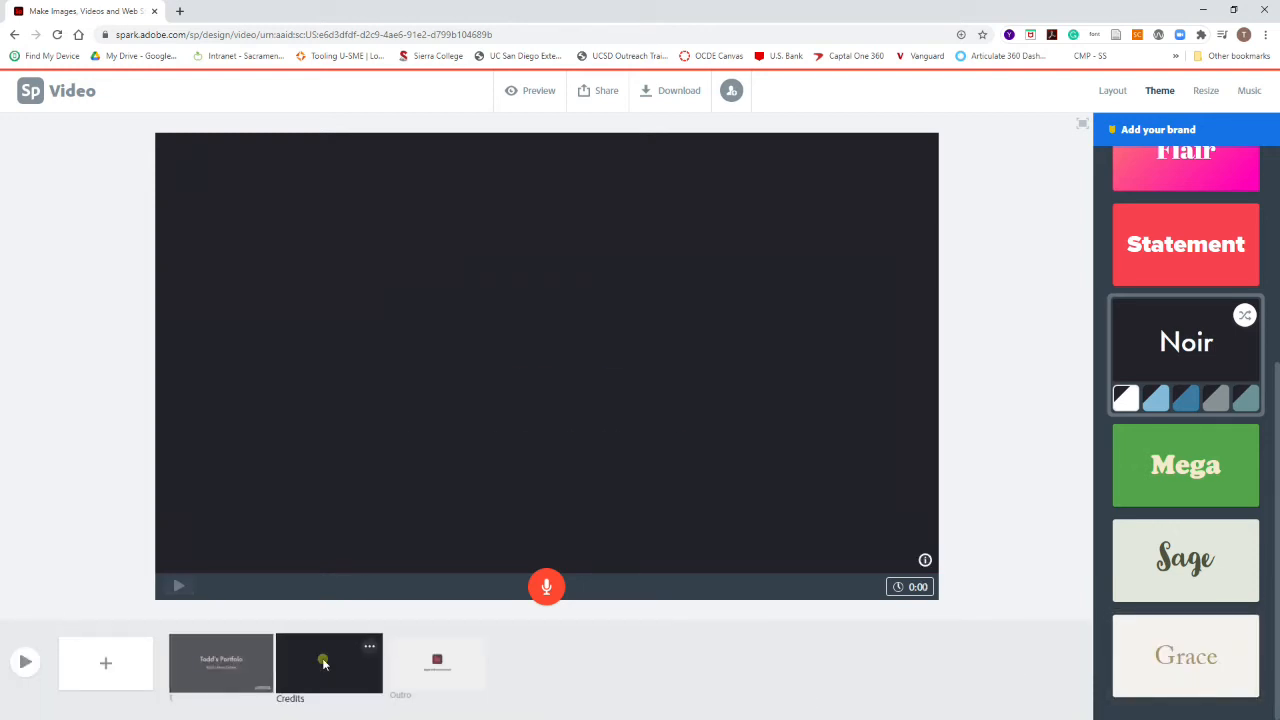
# Step: Add a new slide after the title slide and upload the photo Transition Piece C.jpg onto it
pyautogui.click(195, 663)
pyautogui.click(105, 662)
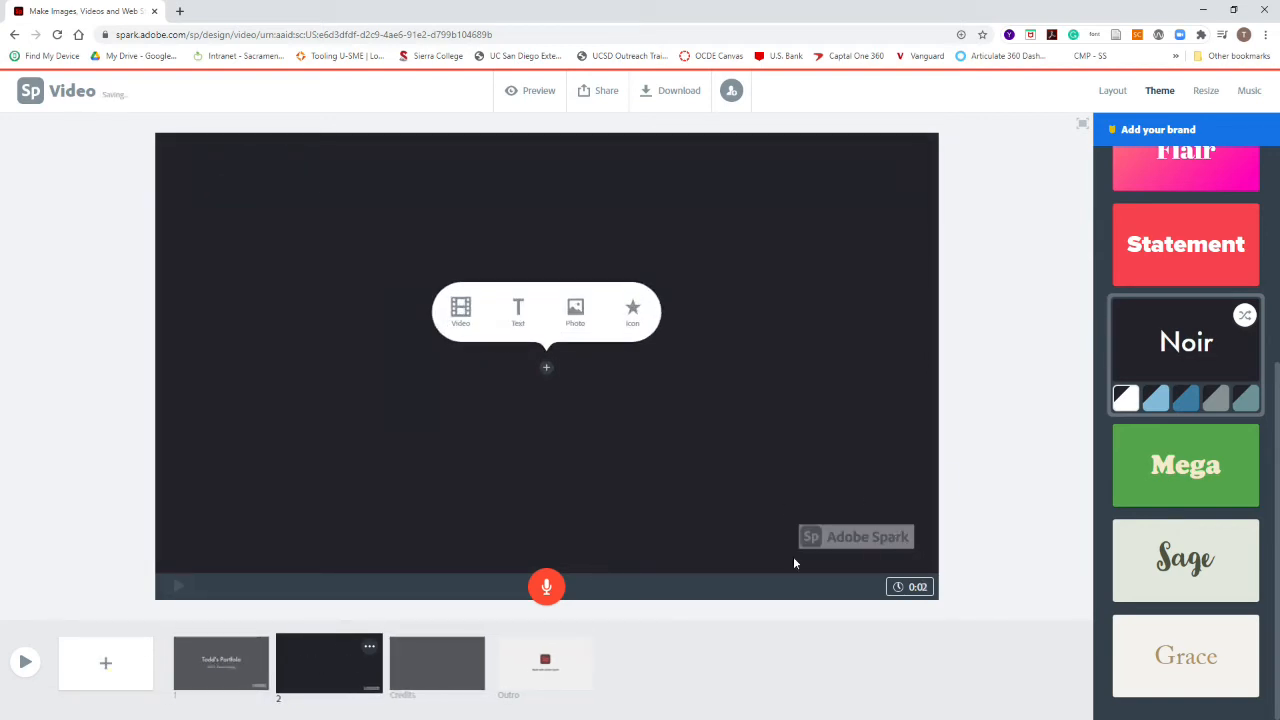
pyautogui.click(575, 310)
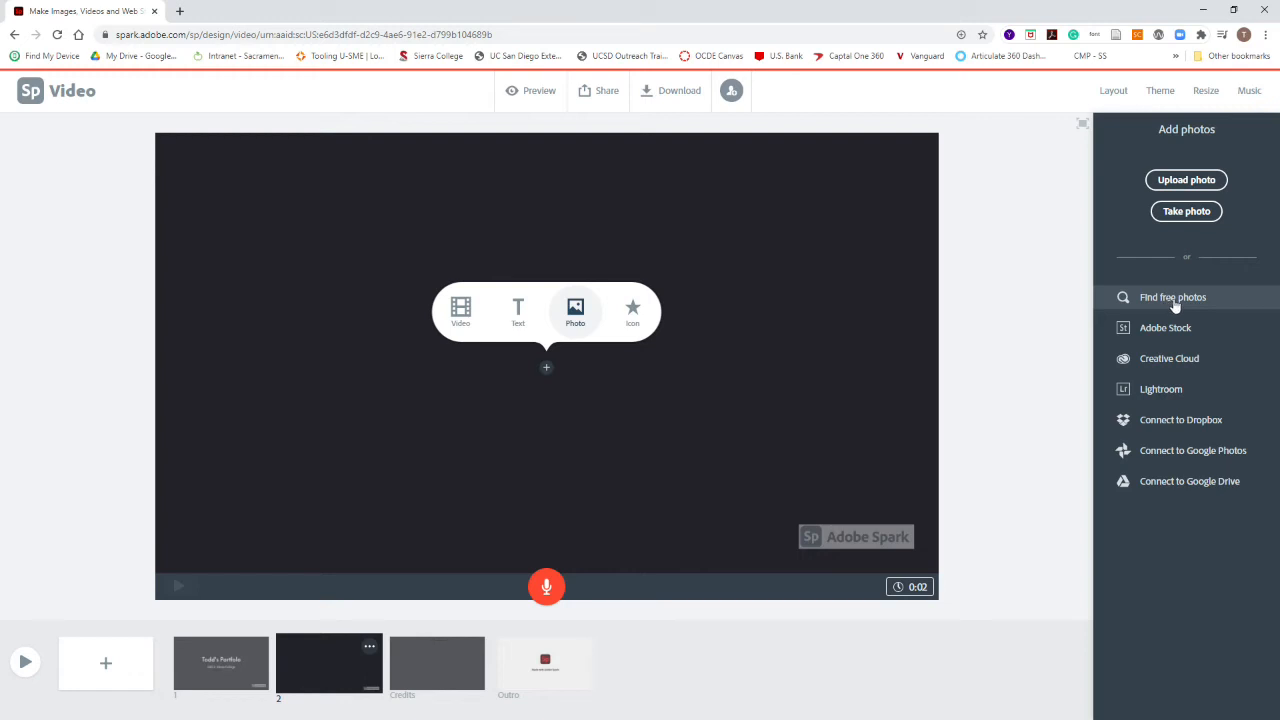
pyautogui.click(1200, 180)
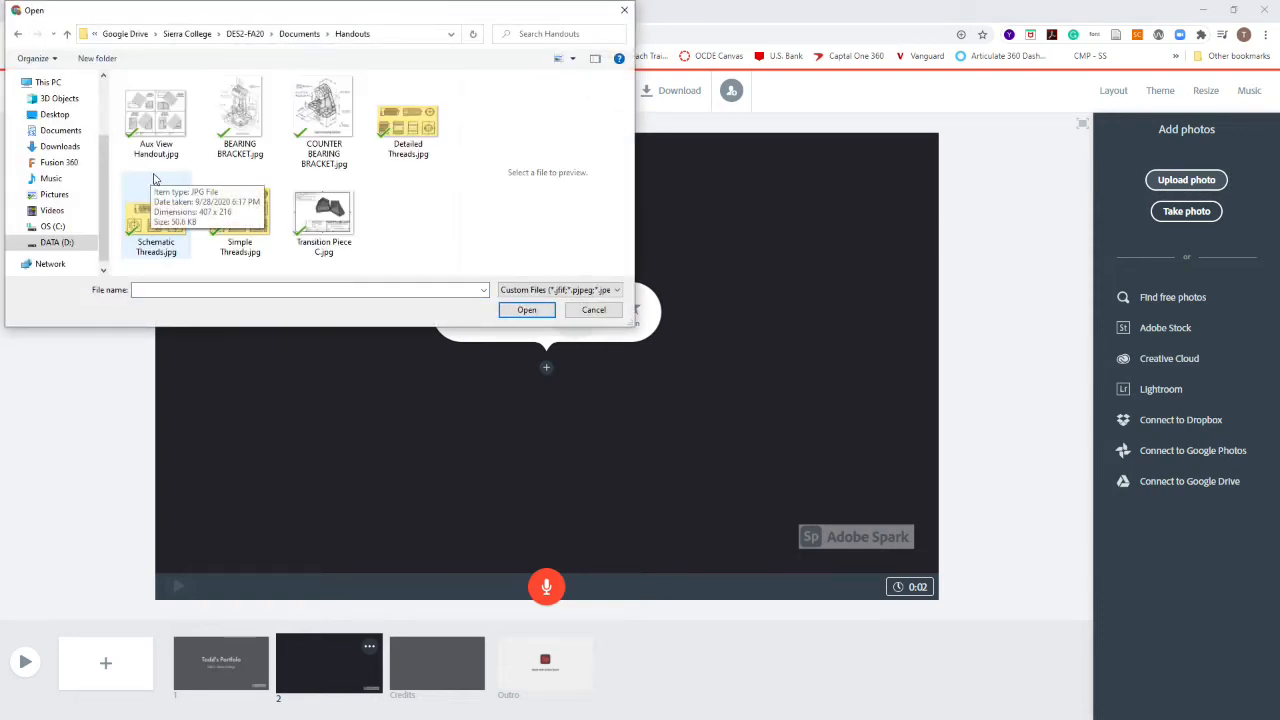
pyautogui.click(322, 215)
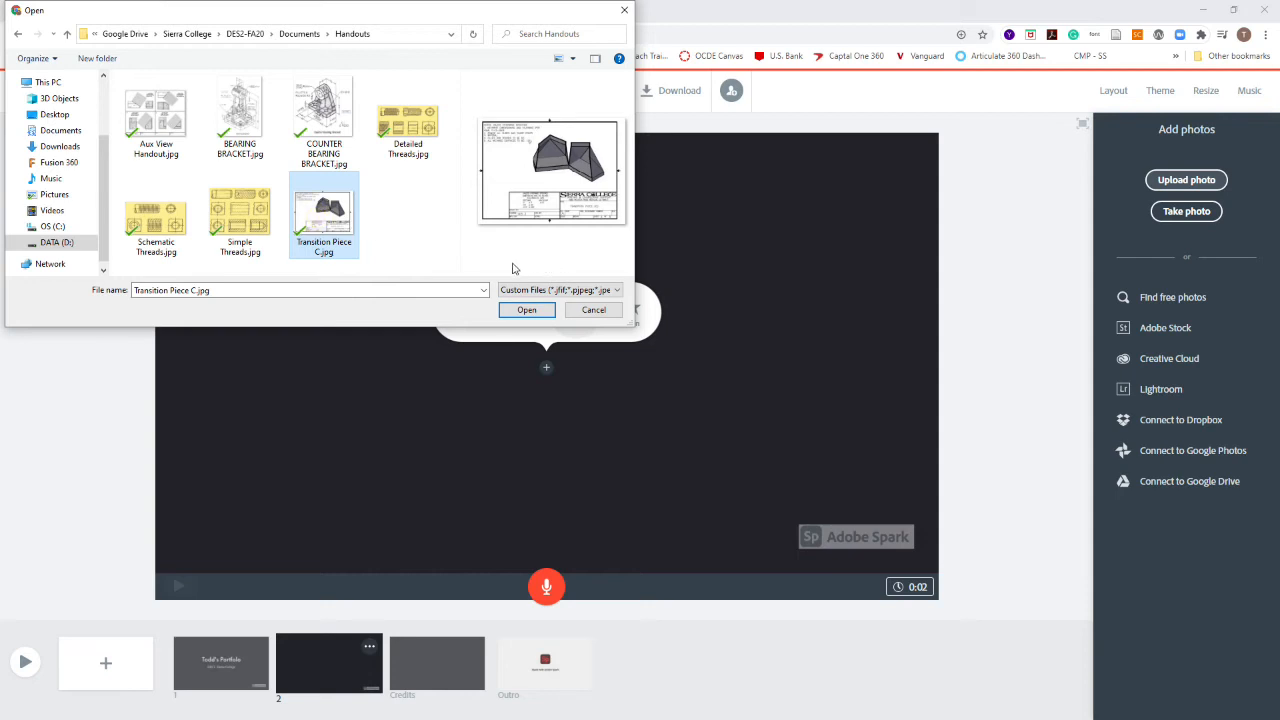
pyautogui.click(536, 311)
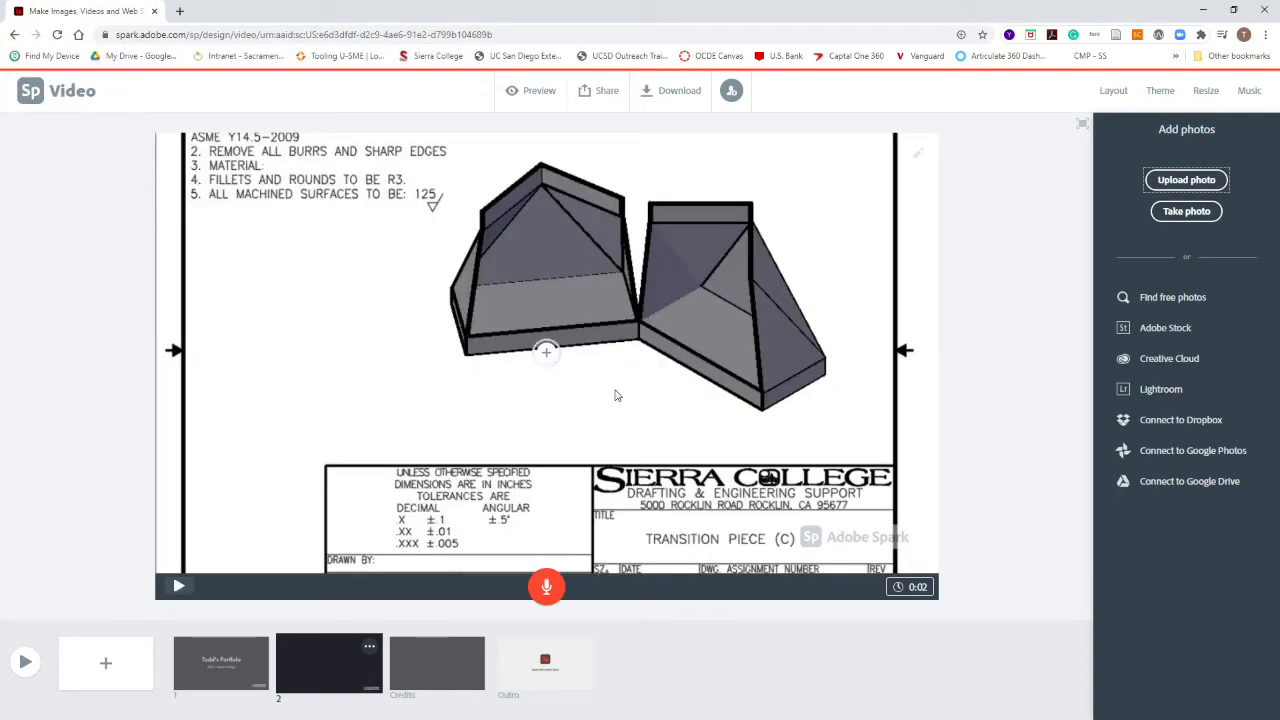
# Step: Zoom out the Transition Piece photo until the whole drawing sheet fits within the slide, and review the slides
pyautogui.click(448, 306)
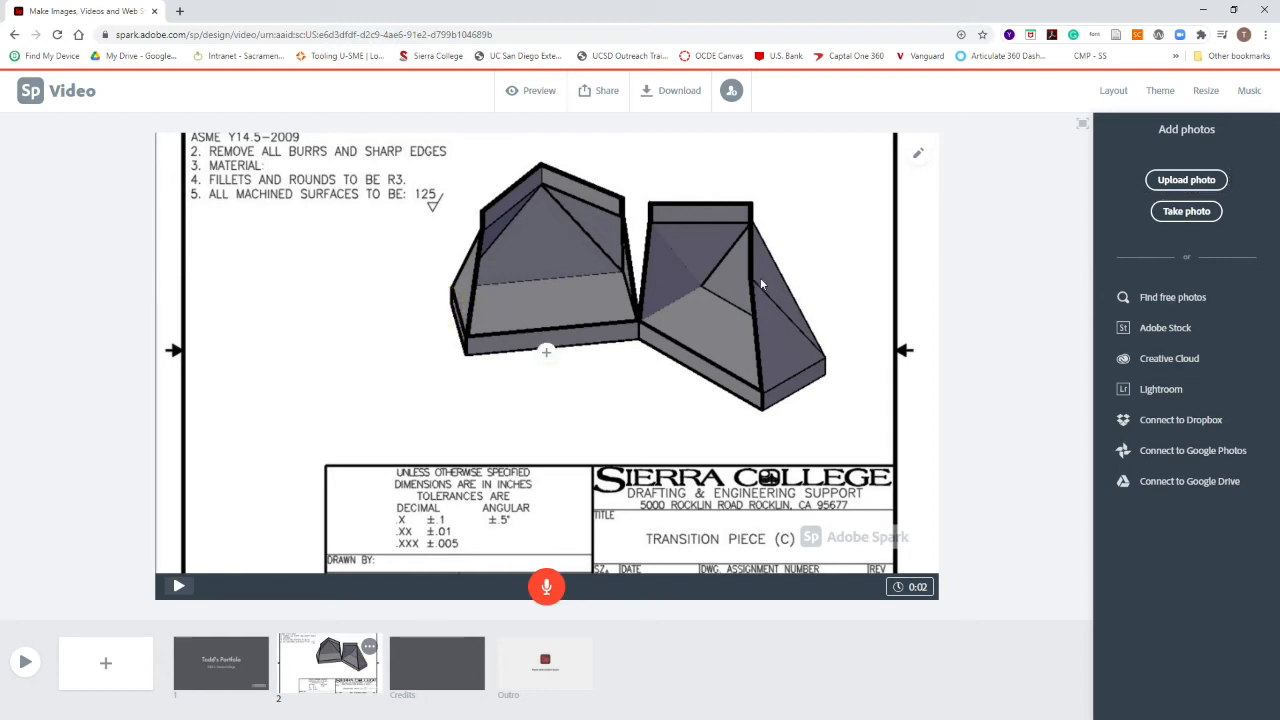
pyautogui.moveTo(918, 155)
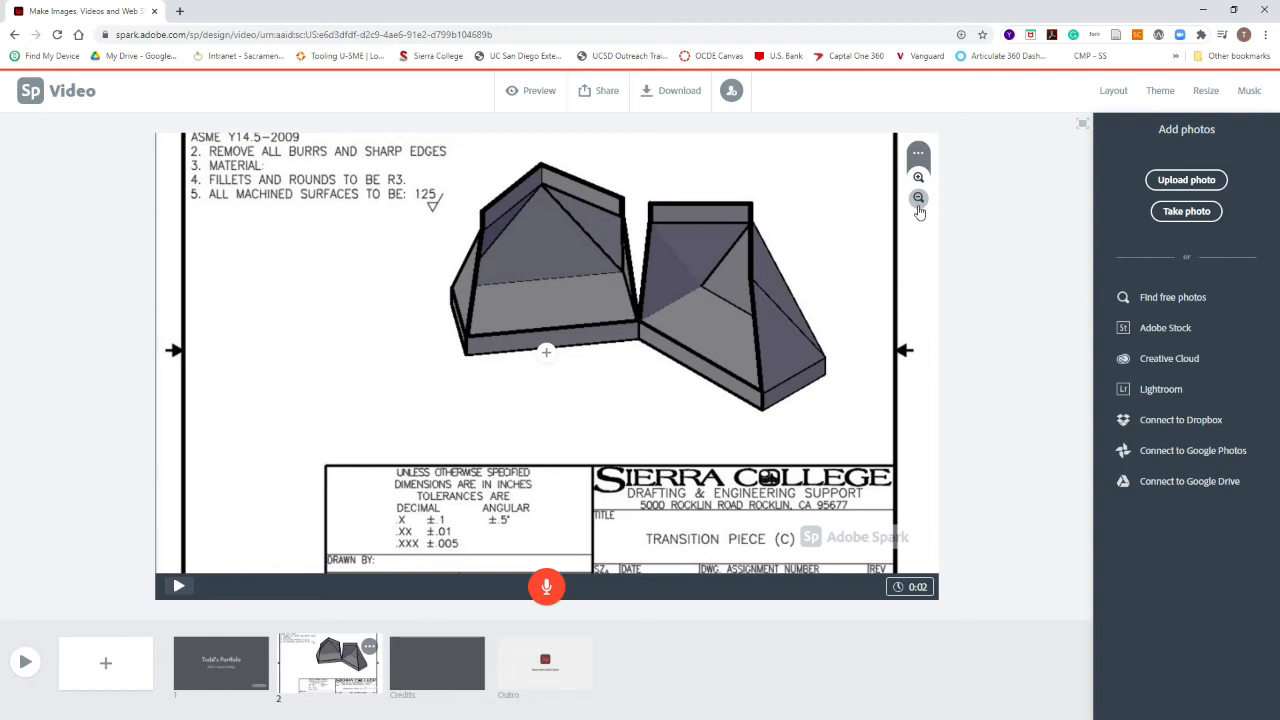
pyautogui.click(918, 198)
pyautogui.click(918, 198)
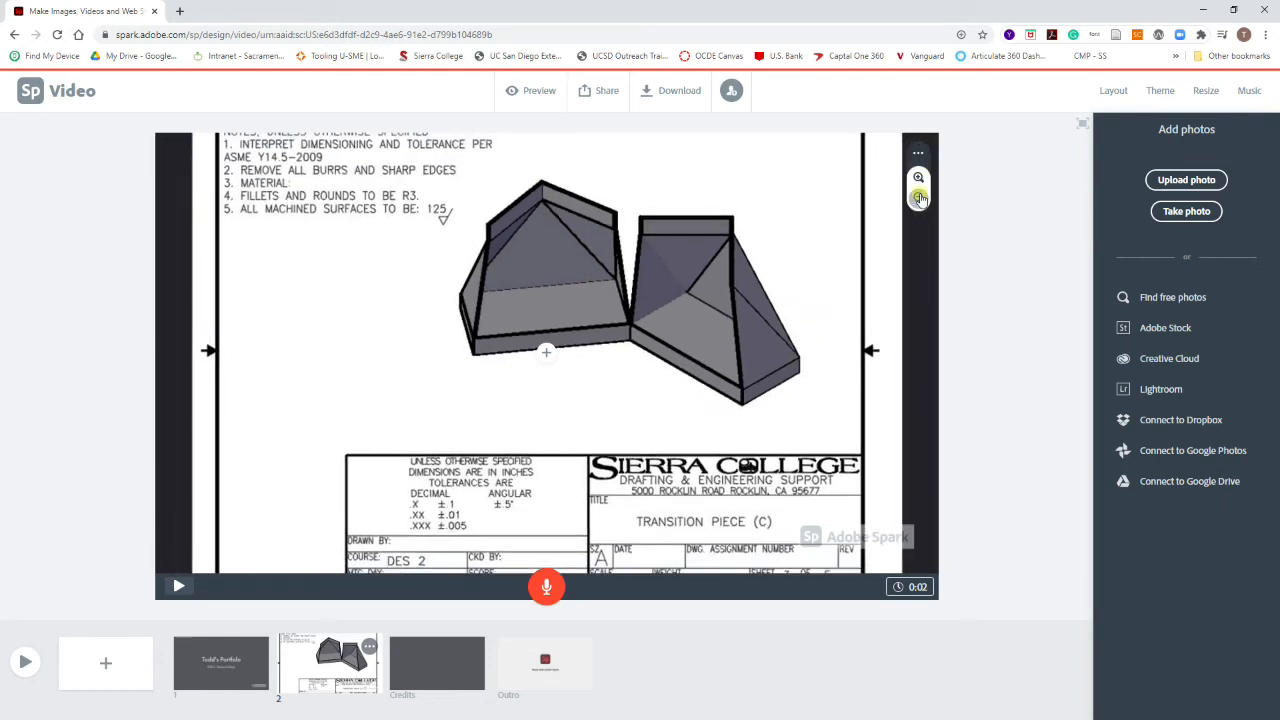
pyautogui.click(918, 198)
pyautogui.click(918, 198)
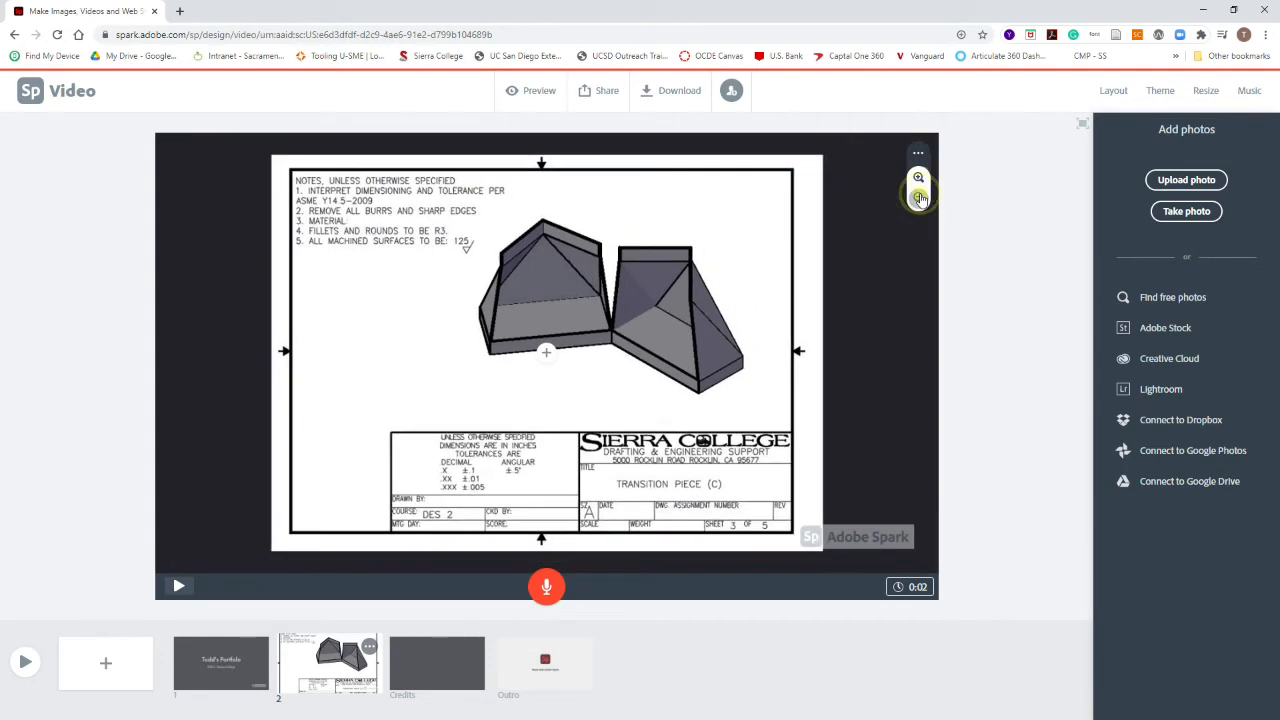
pyautogui.click(918, 198)
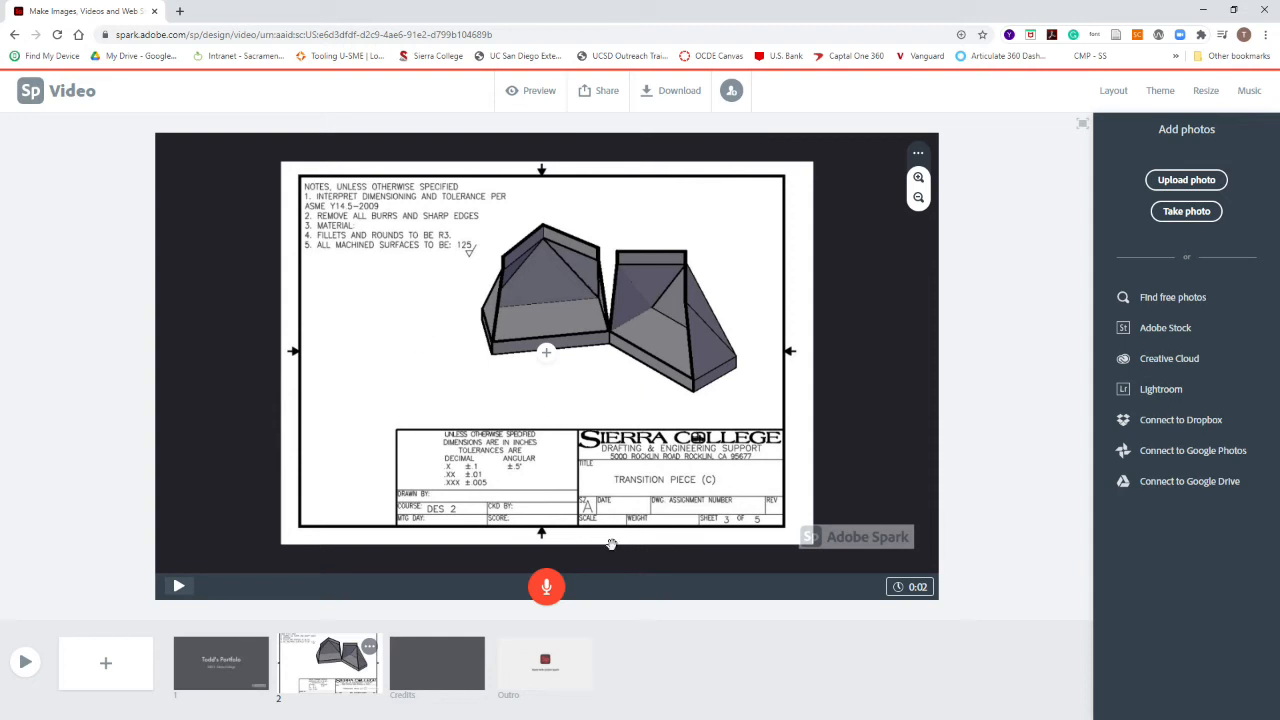
pyautogui.click(237, 662)
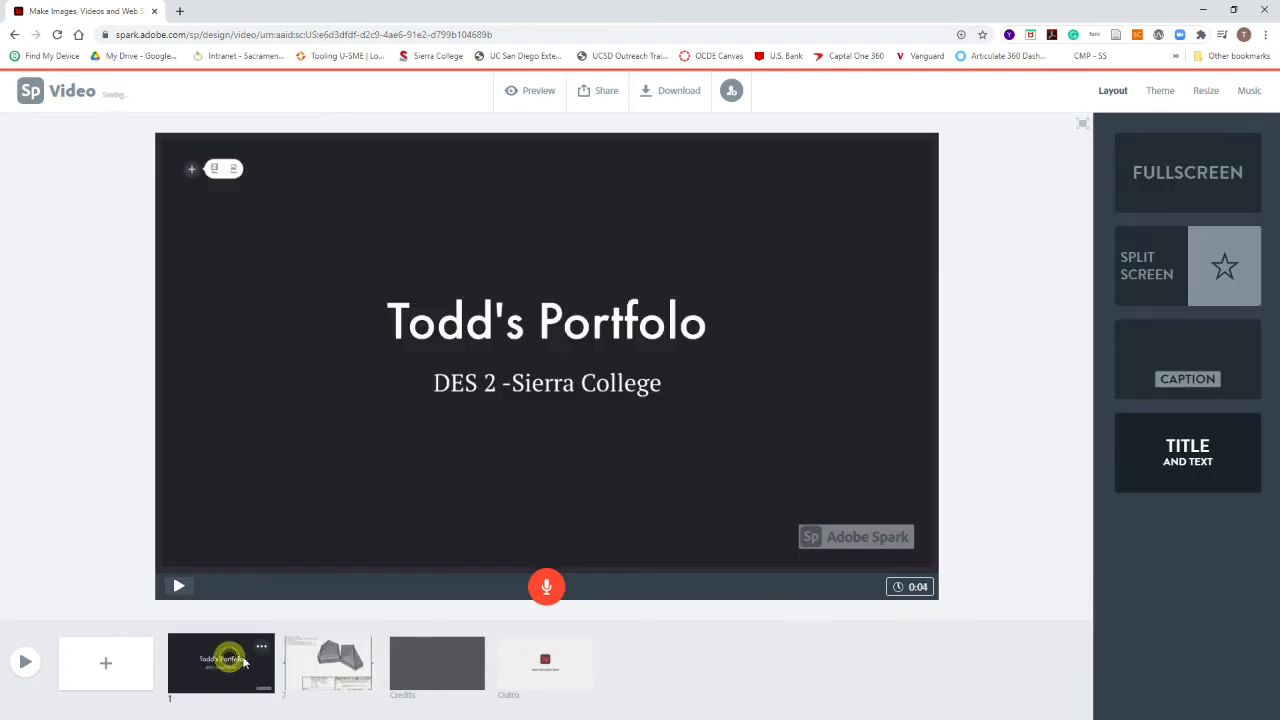
pyautogui.click(330, 662)
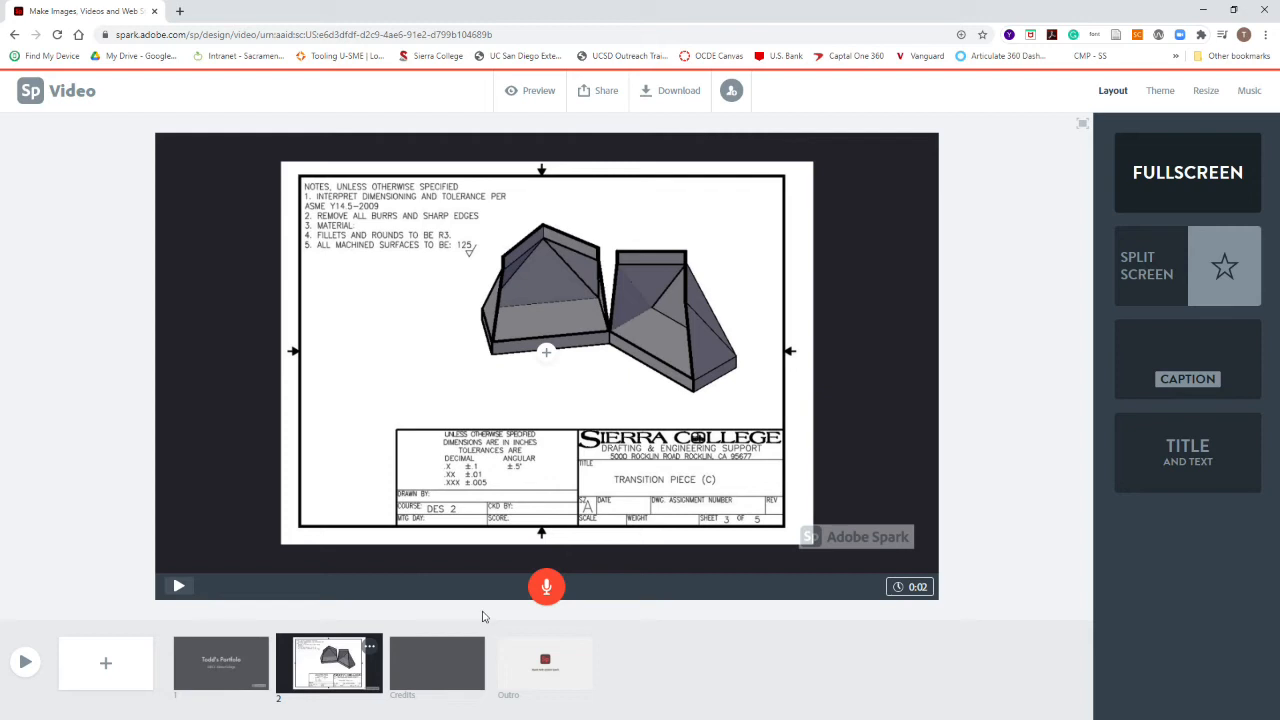